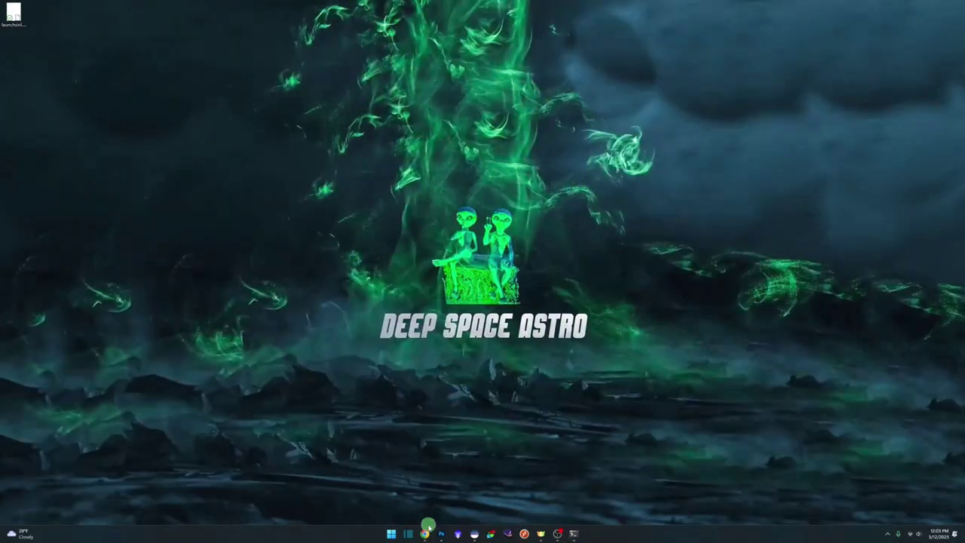
# - Download the '[DSA] Fix Misshapen Stars.ssf' script from OneDrive into the Downloads folder
pyautogui.click(425, 490)
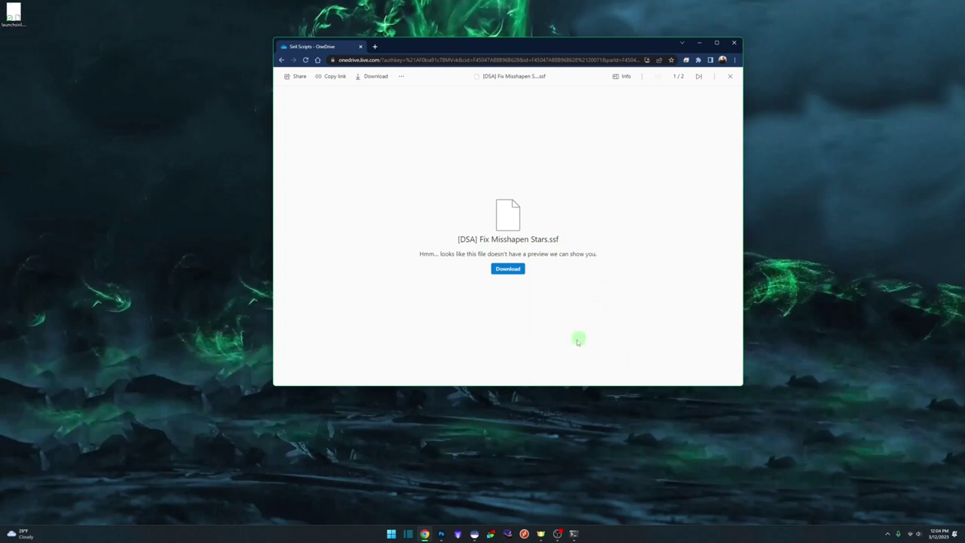
pyautogui.click(508, 269)
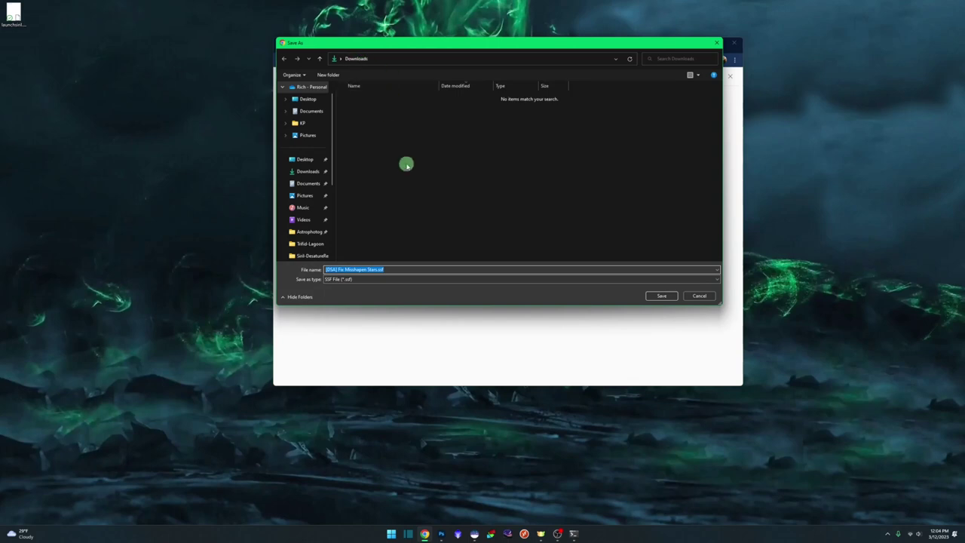
pyautogui.click(655, 295)
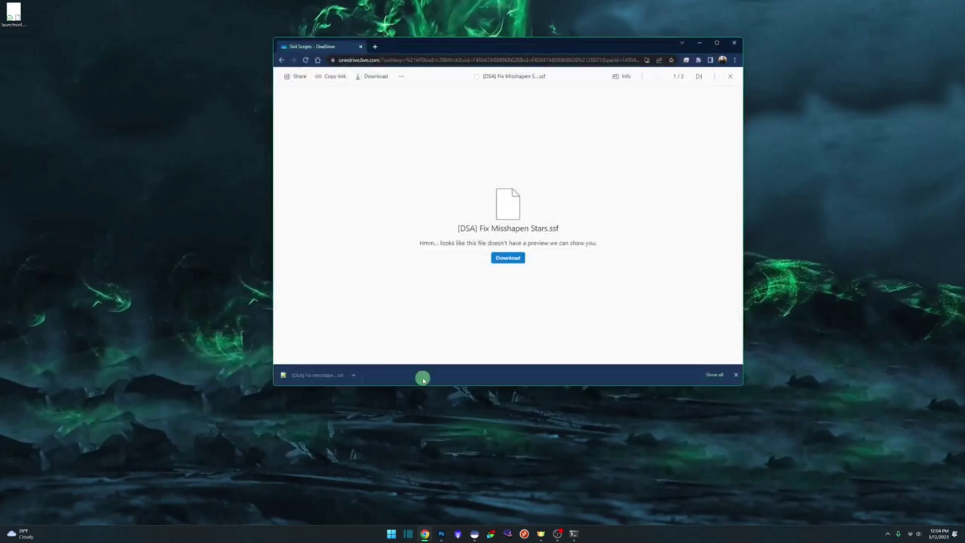
pyautogui.click(354, 375)
# - Show the downloaded '[DSA] Fix Misshapen Stars.ssf' in its folder and cut it
pyautogui.click(384, 412)
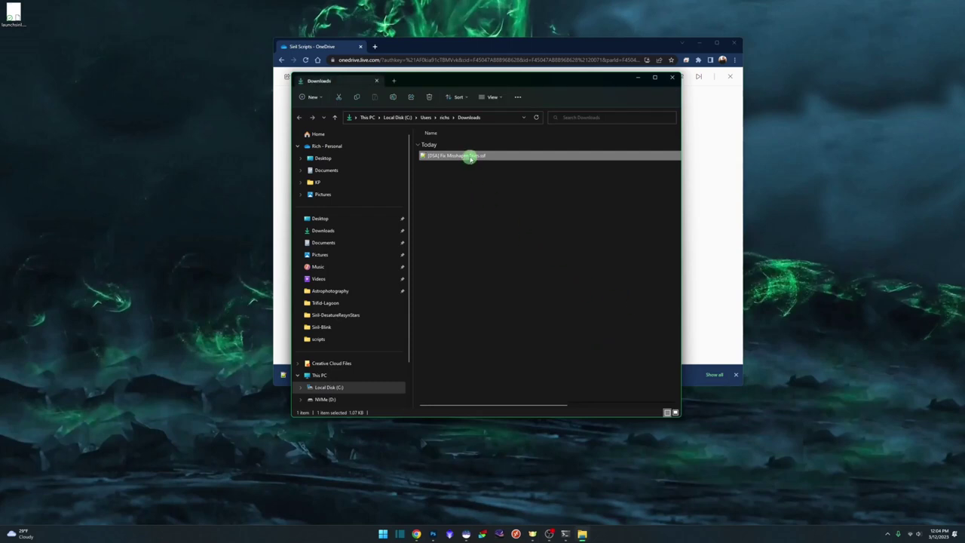
pyautogui.rightClick(469, 157)
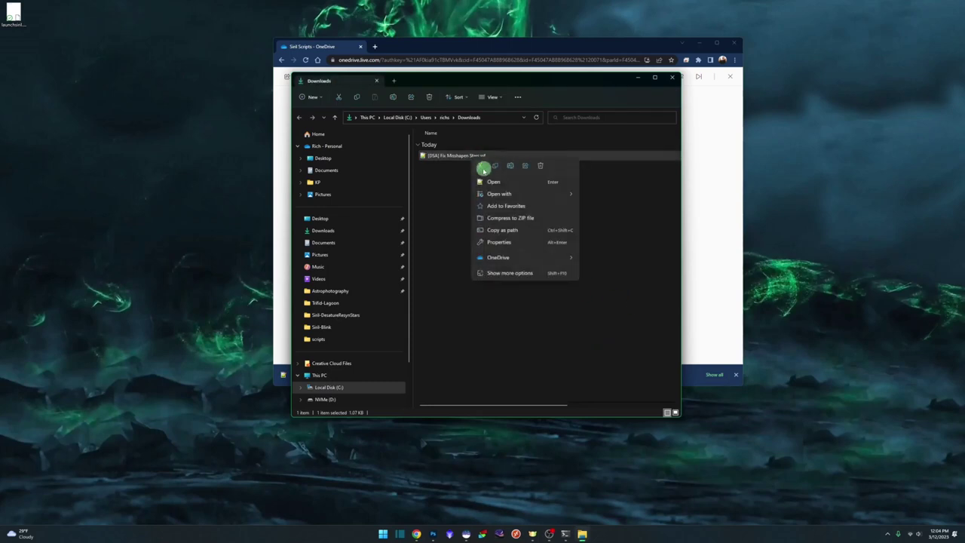
pyautogui.click(479, 169)
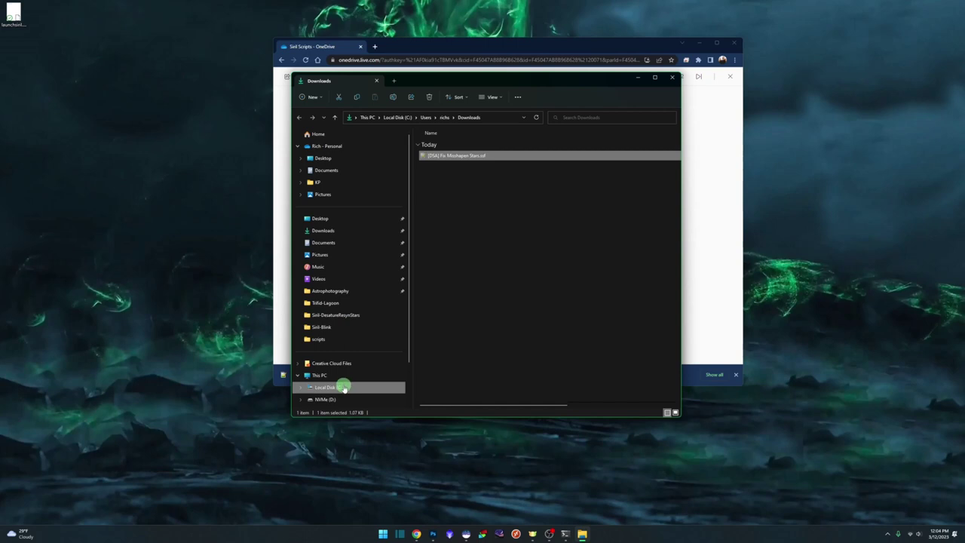
# - Paste the script into C:\Program Files\SiriL\scripts, then close File Explorer and Chrome
pyautogui.click(343, 387)
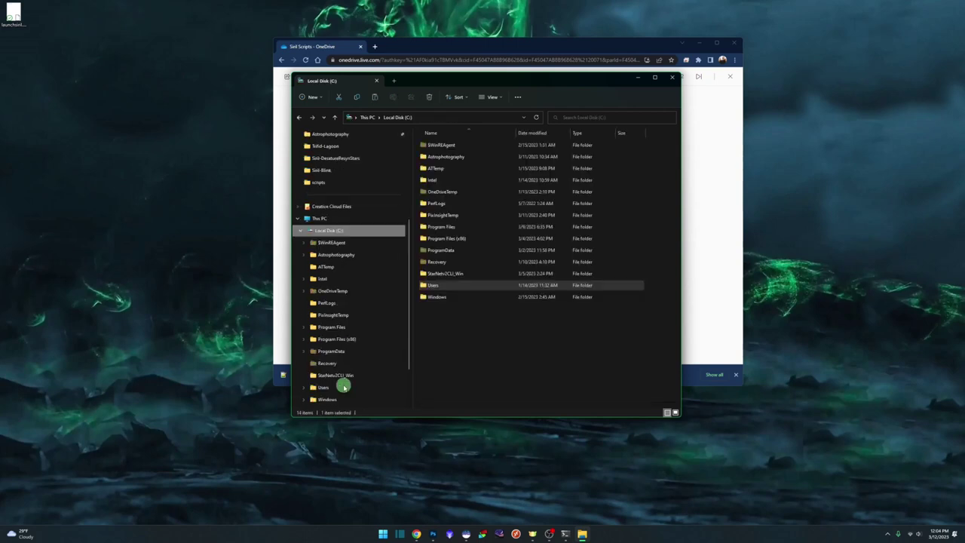
pyautogui.doubleClick(472, 226)
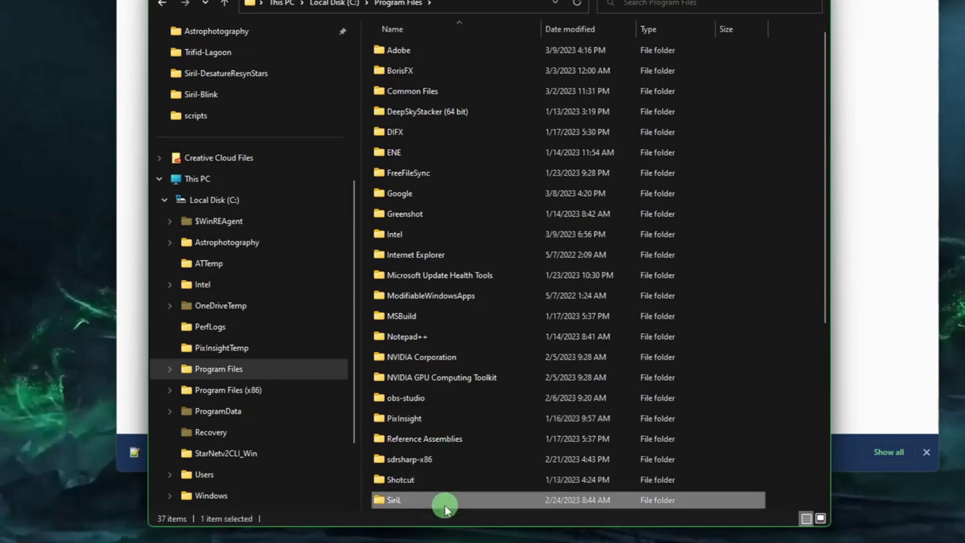
pyautogui.doubleClick(445, 500)
pyautogui.doubleClick(446, 91)
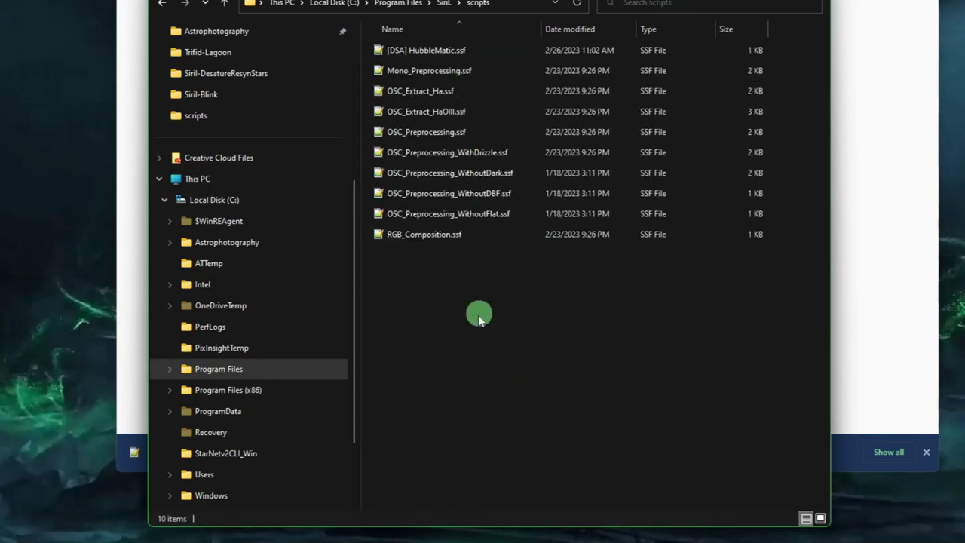
pyautogui.rightClick(474, 354)
pyautogui.click(490, 370)
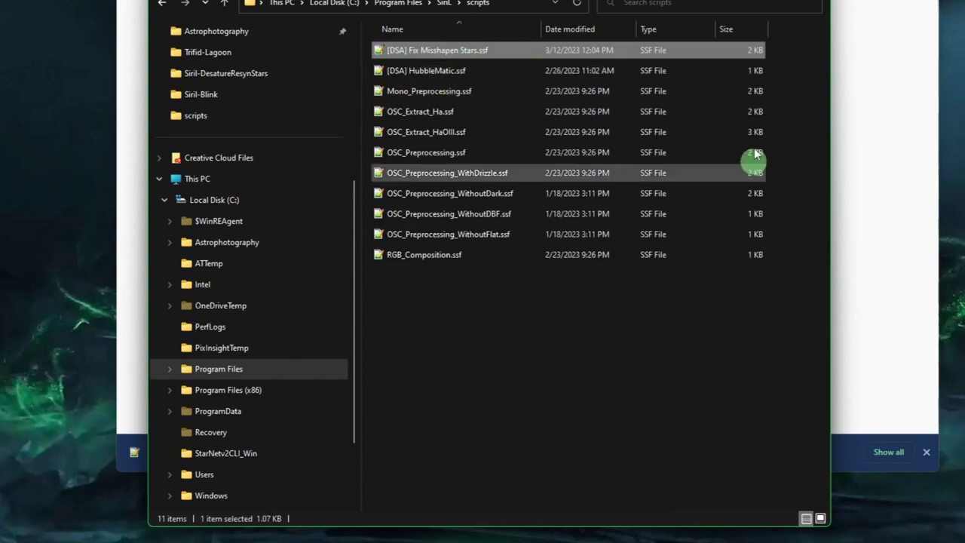
pyautogui.click(810, 0)
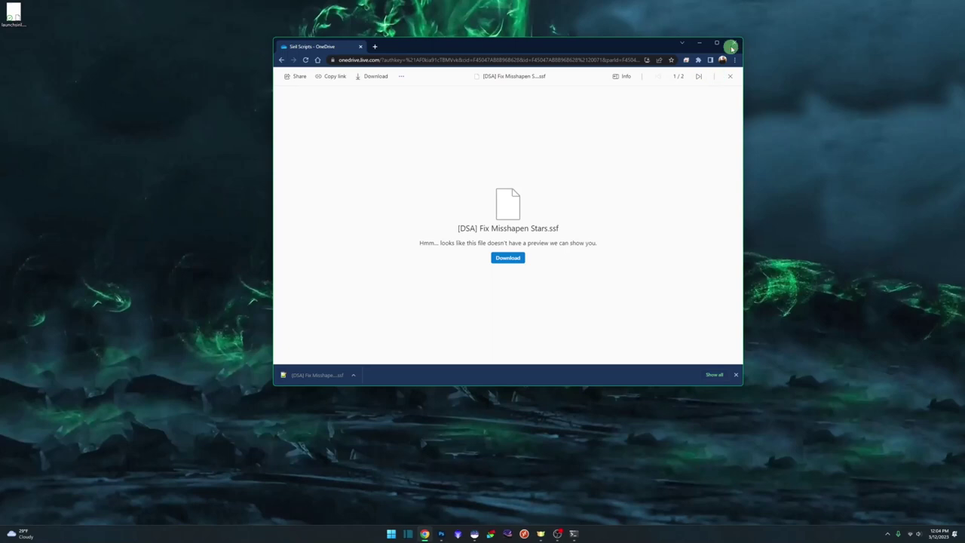
pyautogui.click(731, 45)
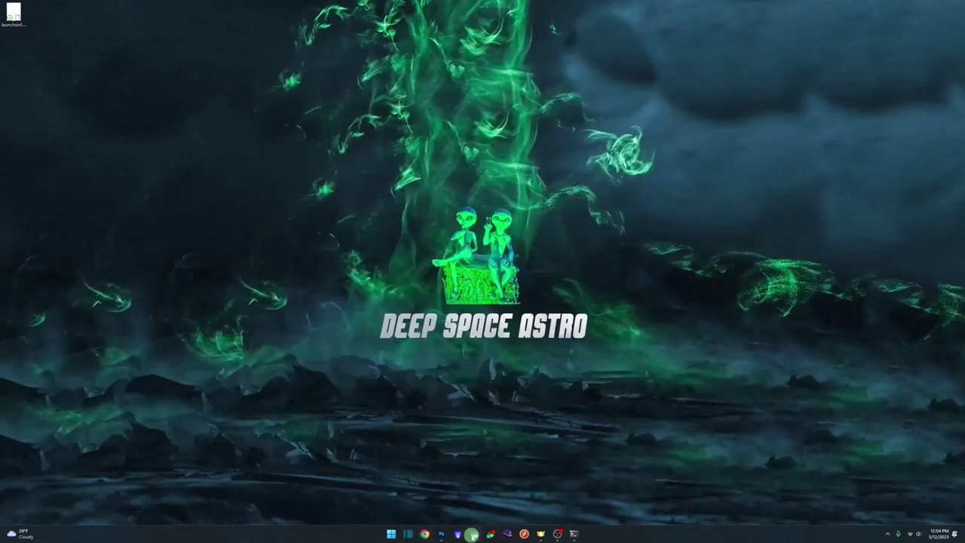
# - Run reloadscripts in Siril so the Scripts menu lists '[DSA] Fix Misshapen Stars'
pyautogui.click(474, 533)
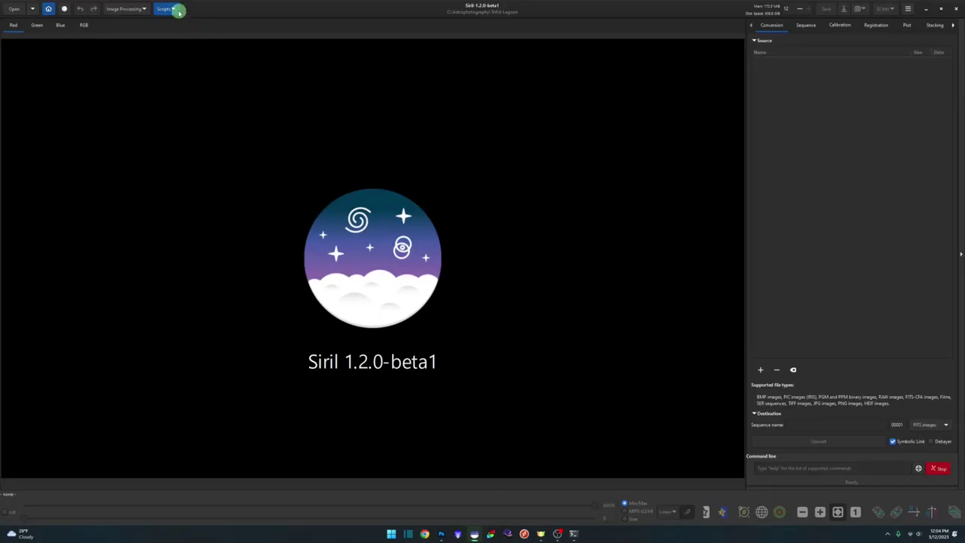
pyautogui.click(172, 9)
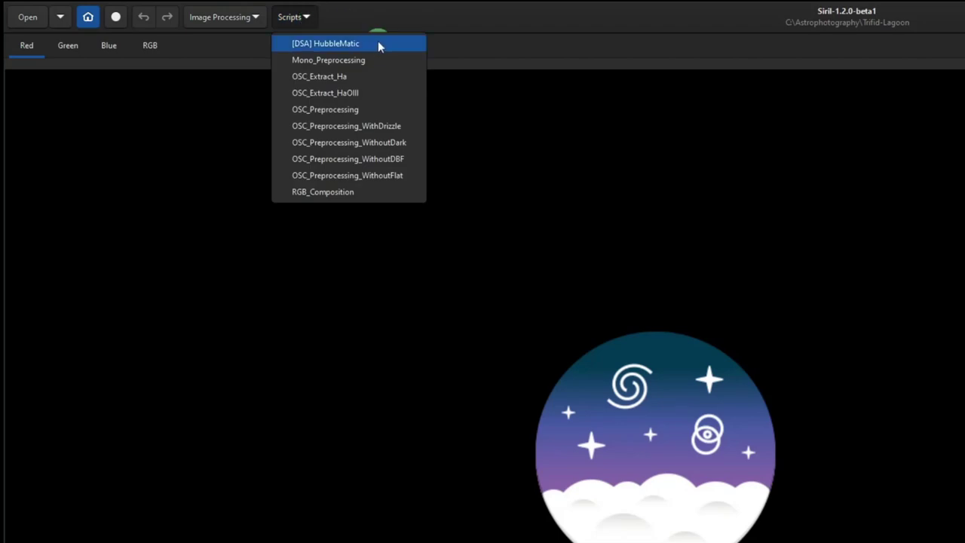
pyautogui.click(483, 33)
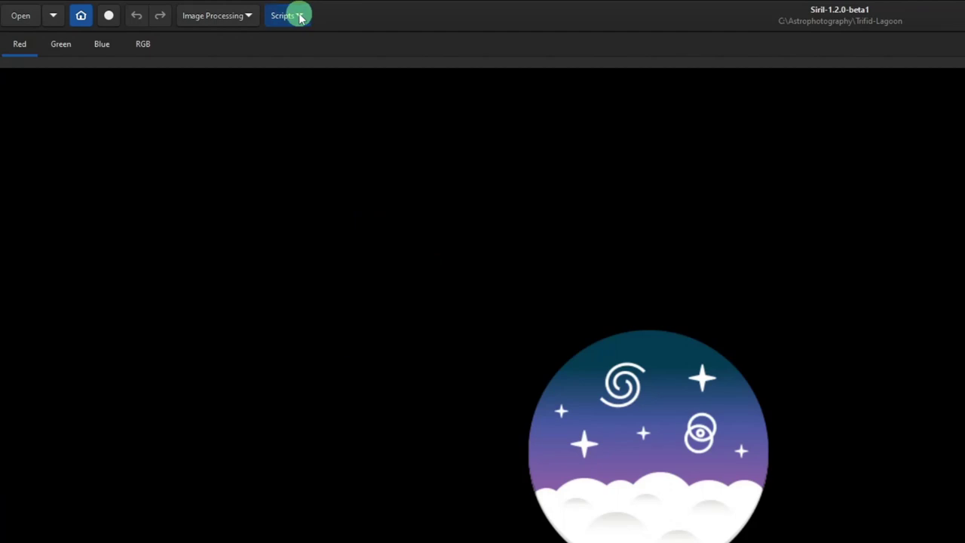
pyautogui.click(165, 8)
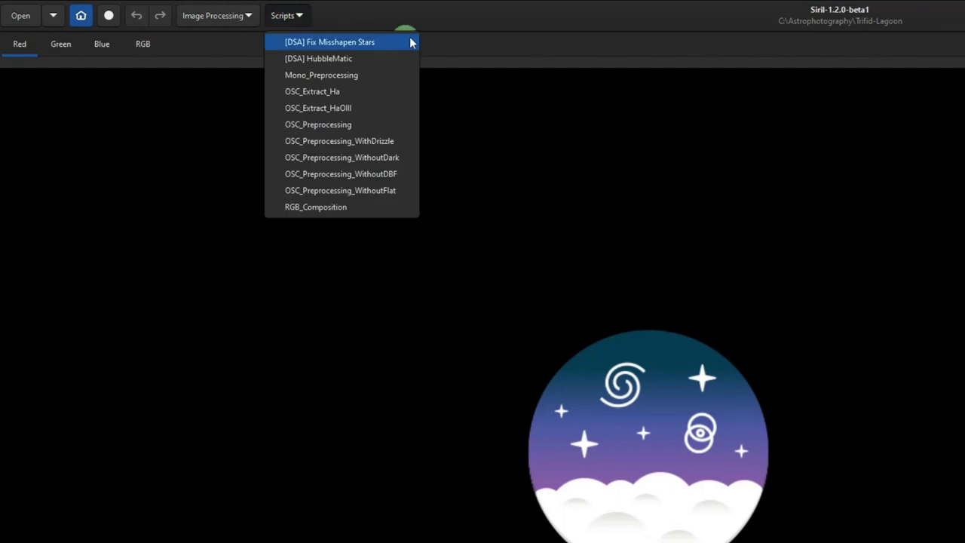
pyautogui.click(457, 21)
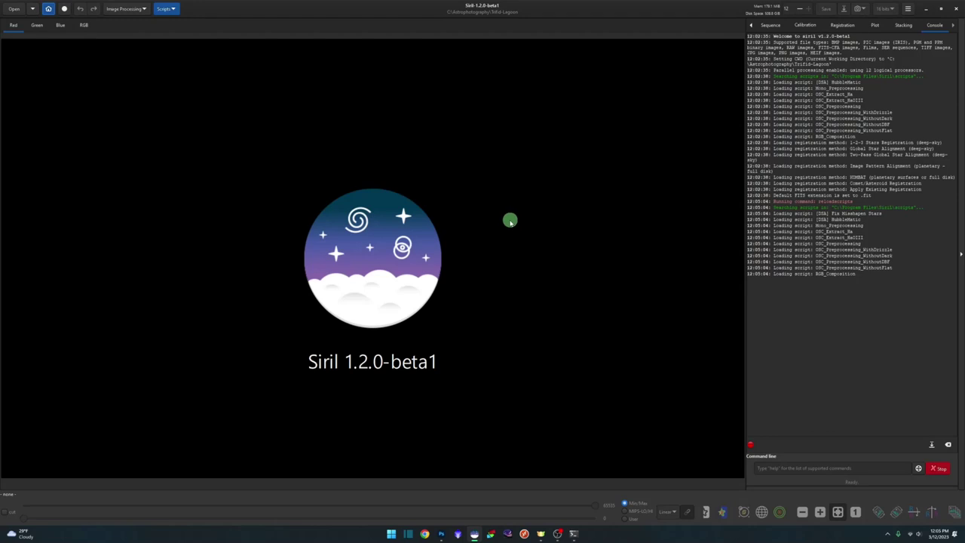
pyautogui.click(162, 8)
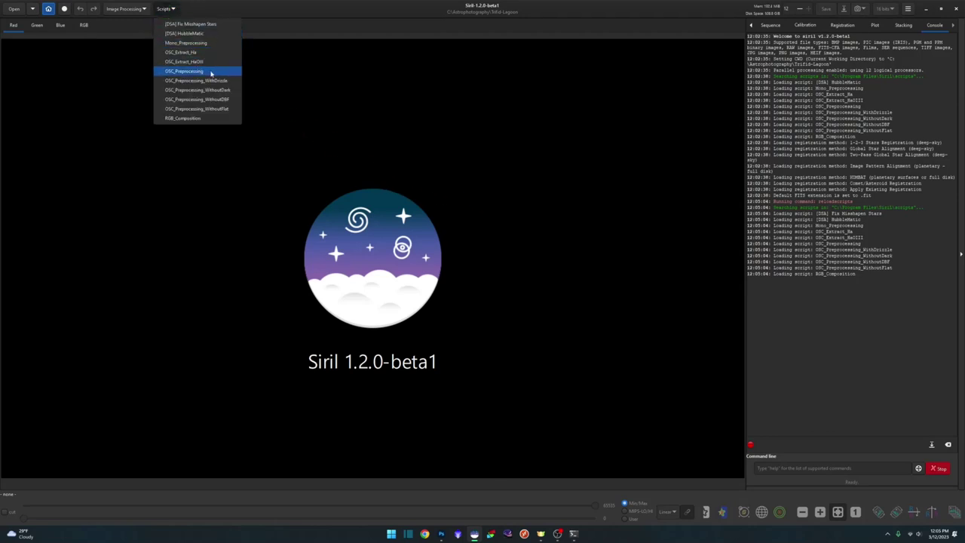
# - Set Siril's working directory to the Trifid-Lagoon folder
pyautogui.press('Escape')
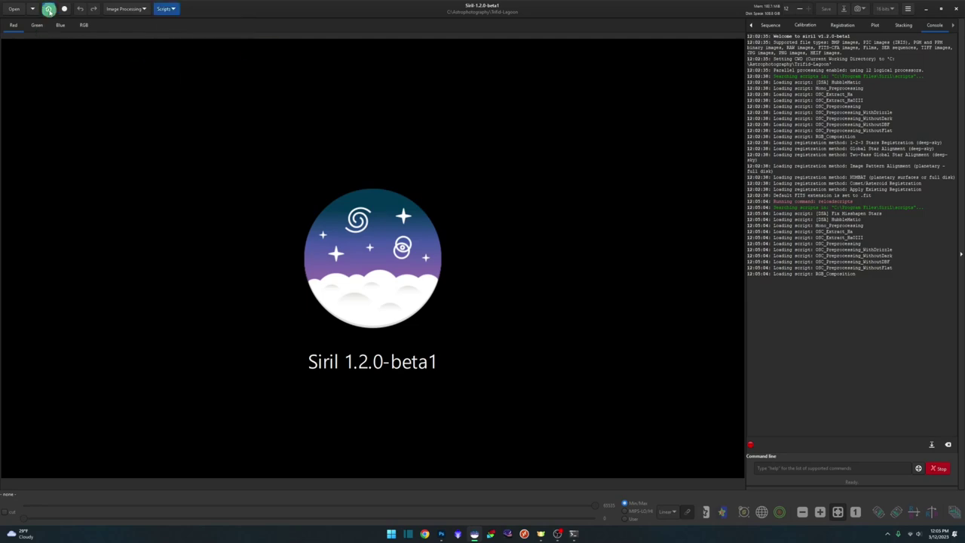
pyautogui.click(48, 9)
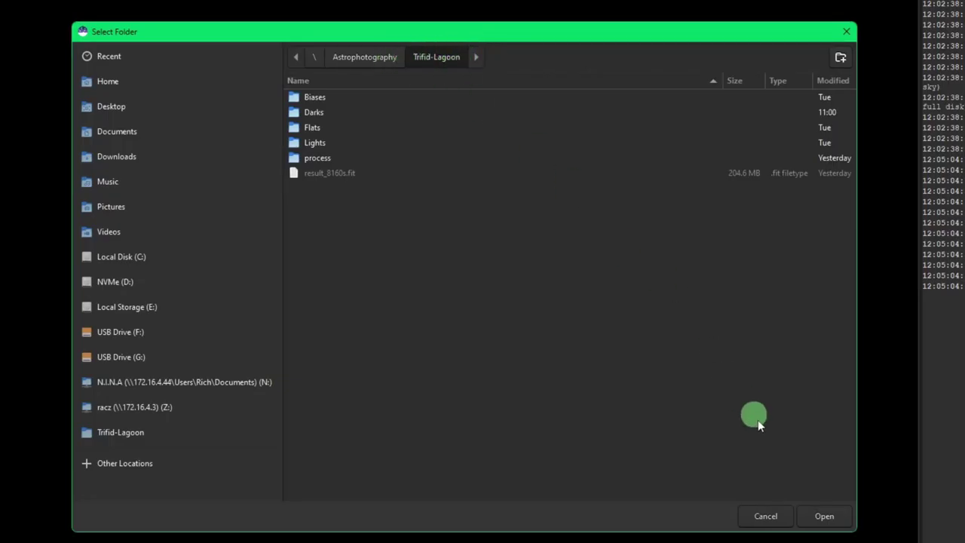
pyautogui.click(823, 517)
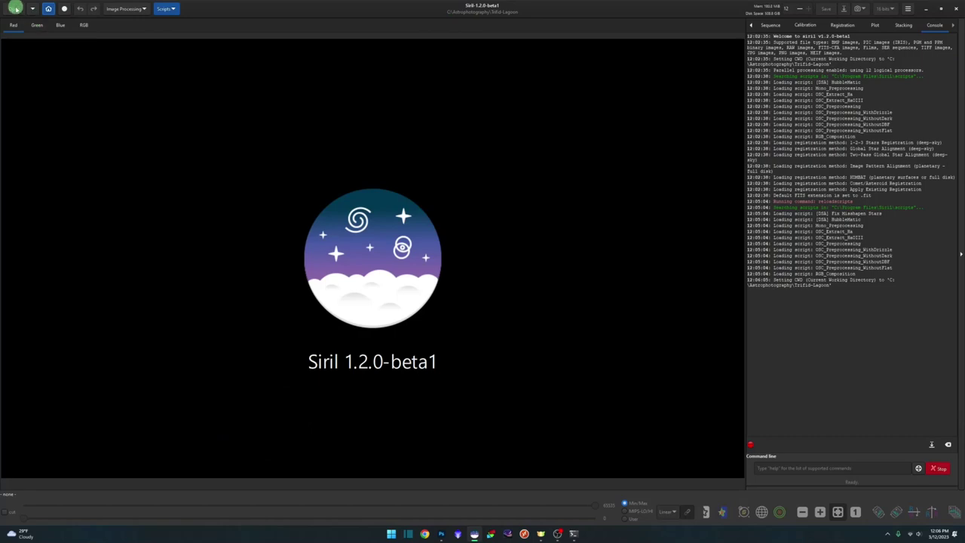
# - Open the stacked image result_8160s.fit
pyautogui.click(15, 9)
pyautogui.click(420, 209)
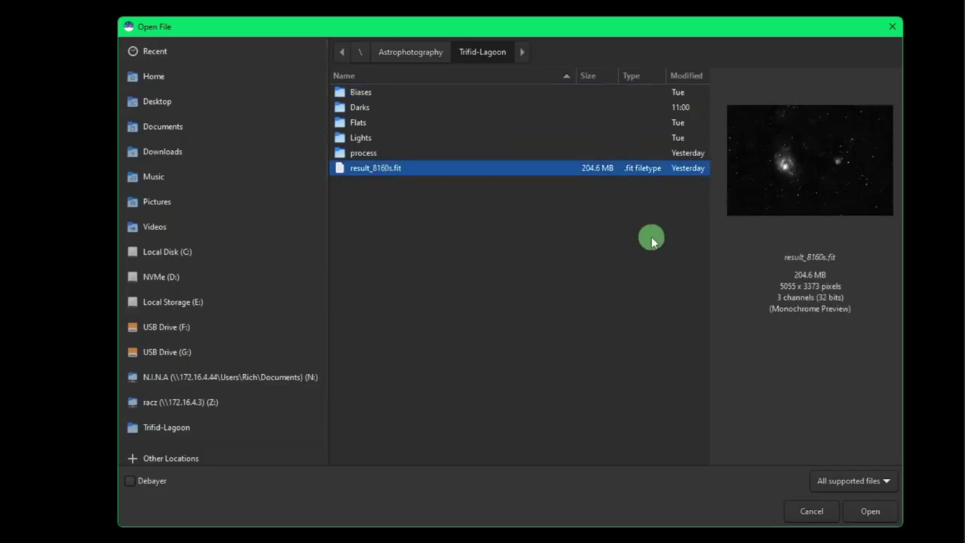
pyautogui.click(870, 512)
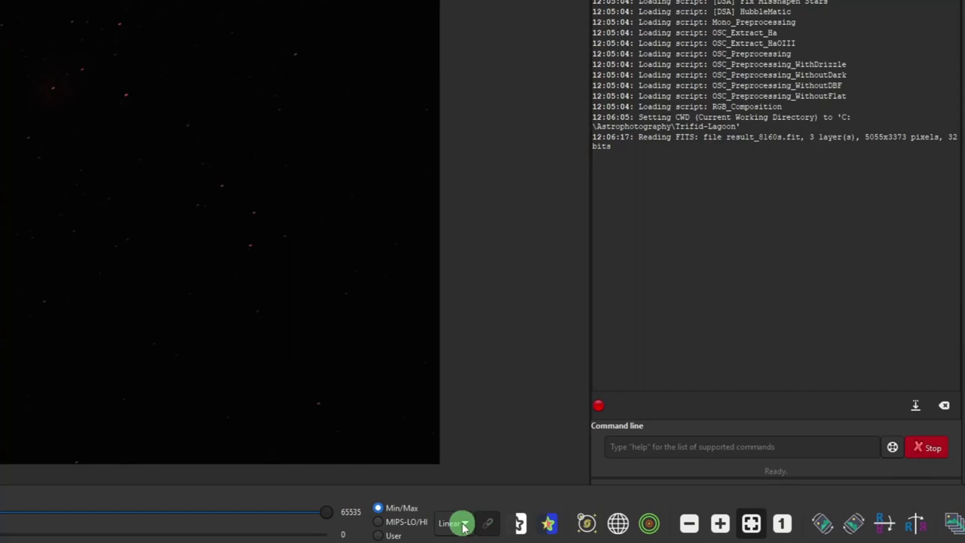
# - Switch the display from Linear to AutoStretch, zoom in on the stars, then fit the image
pyautogui.click(674, 513)
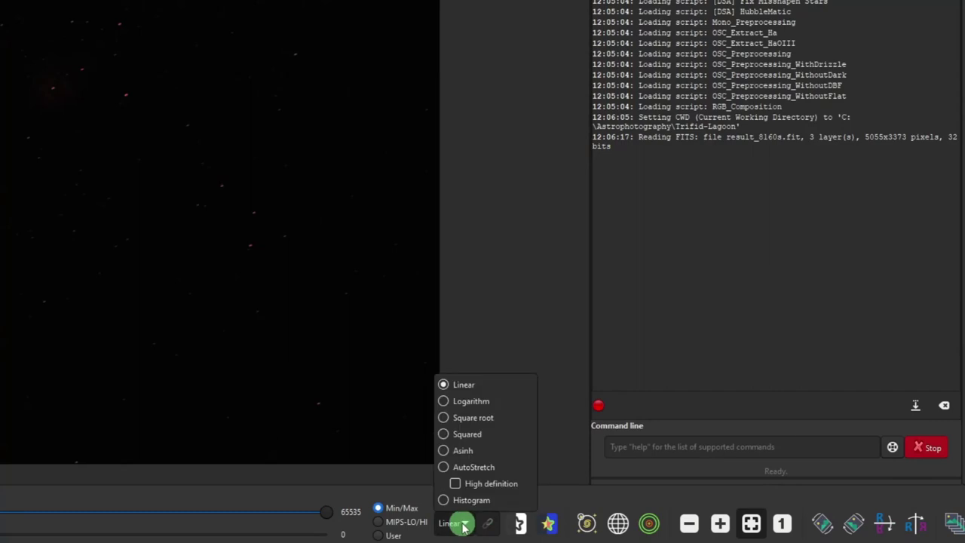
pyautogui.click(478, 467)
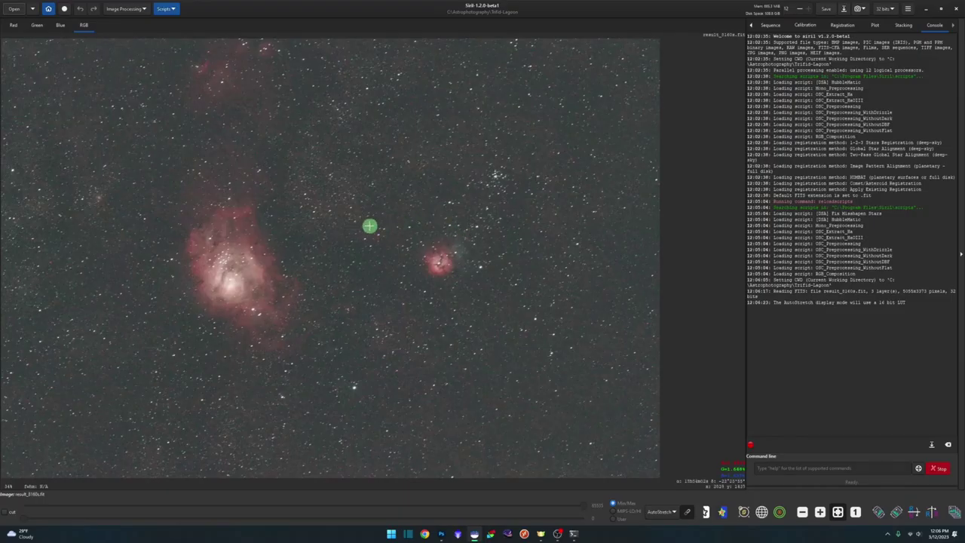
pyautogui.scroll(3, 374, 250)
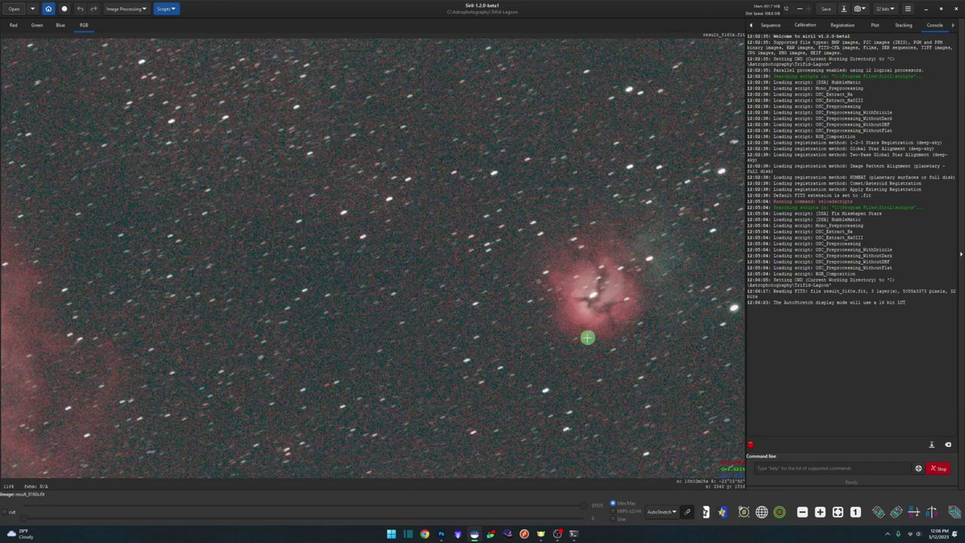
pyautogui.click(838, 514)
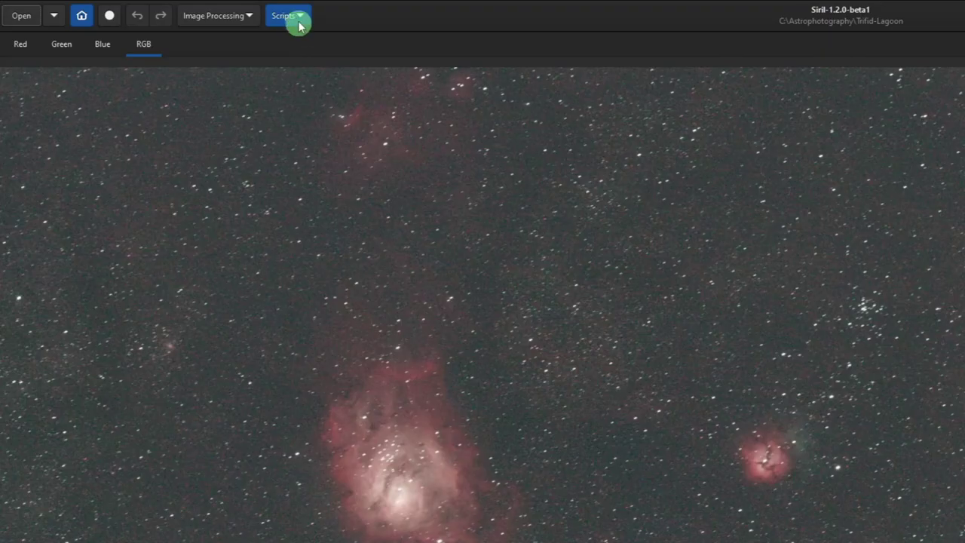
pyautogui.click(173, 9)
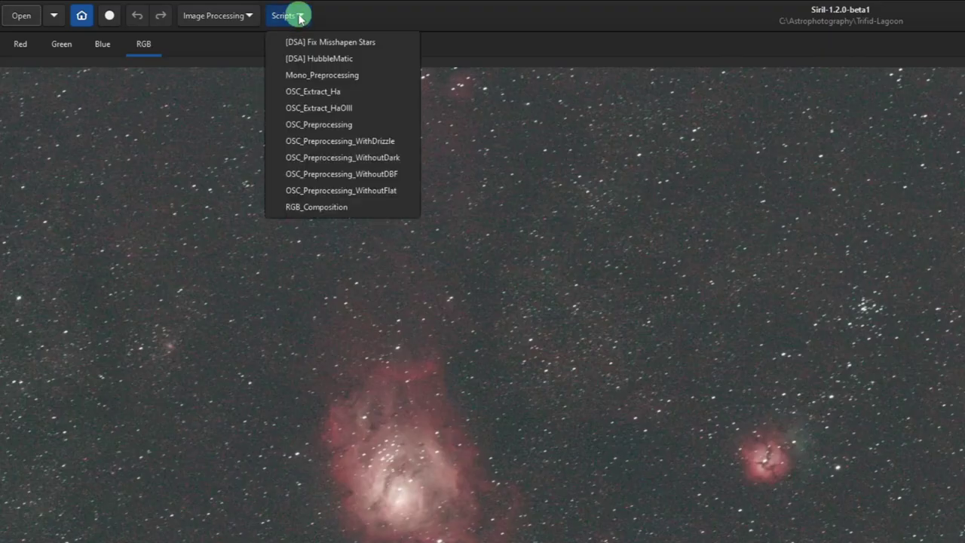
# - Run the '[DSA] Fix Misshapen Stars' script and let it produce fixstars.fit
pyautogui.click(391, 42)
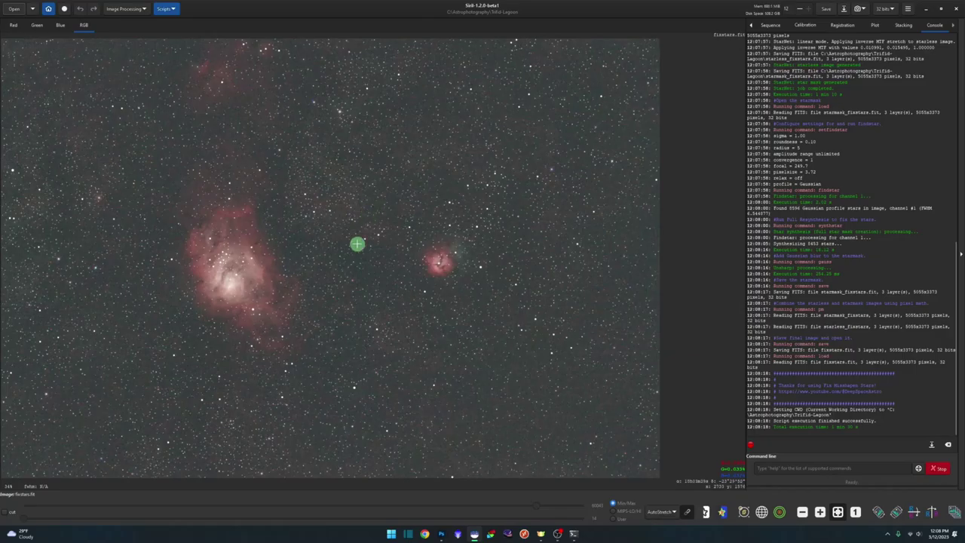
# - Fit fixstars.fit in view, show it in Linear display, then return to AutoStretch
pyautogui.scroll(5, 362, 248)
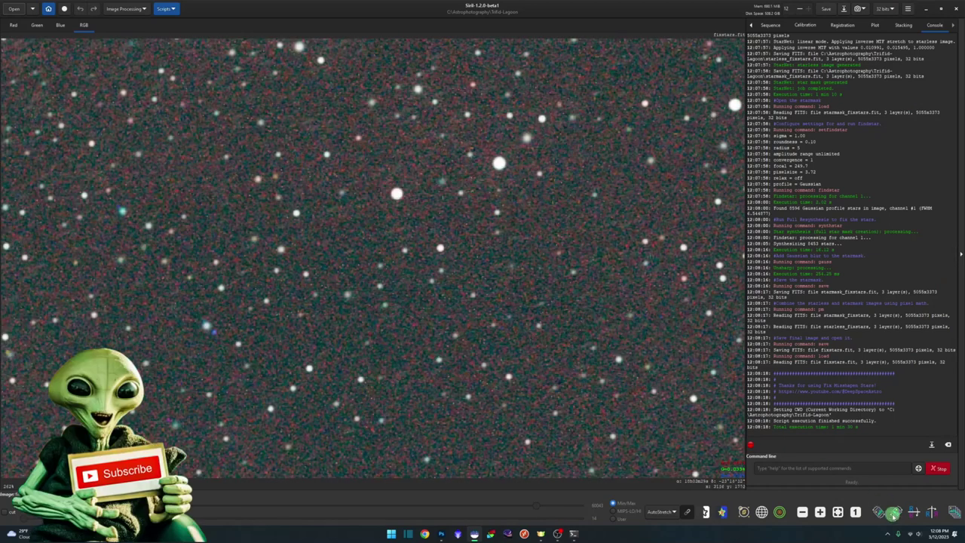
pyautogui.click(838, 512)
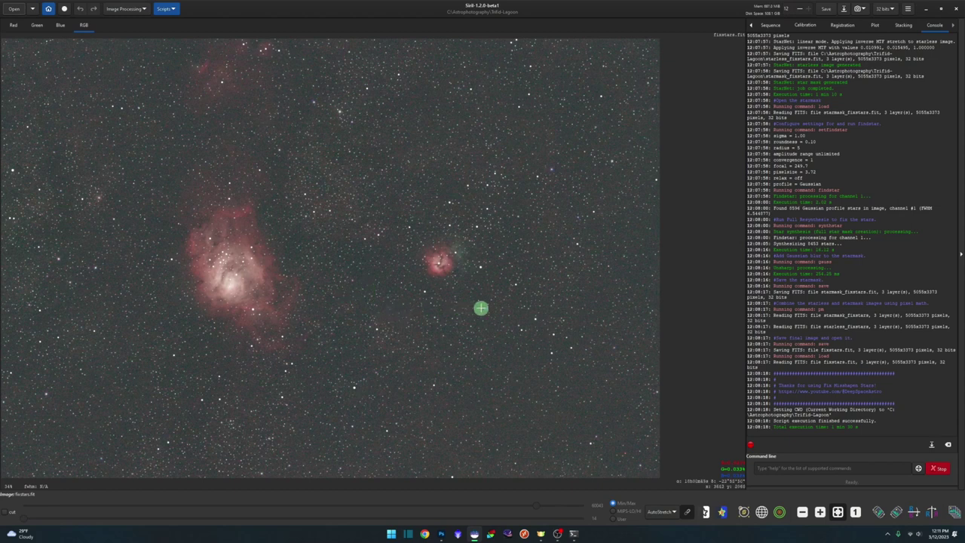
pyautogui.click(662, 512)
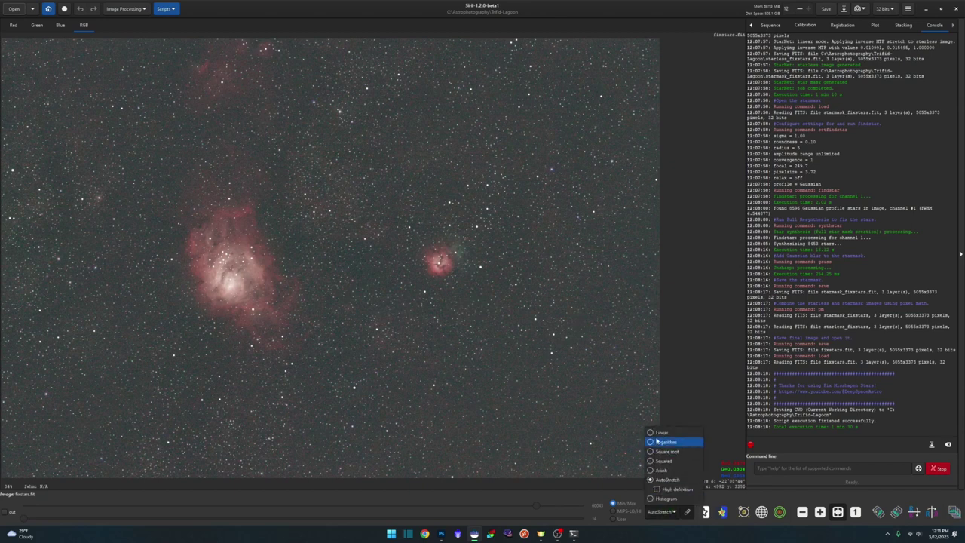
pyautogui.click(656, 434)
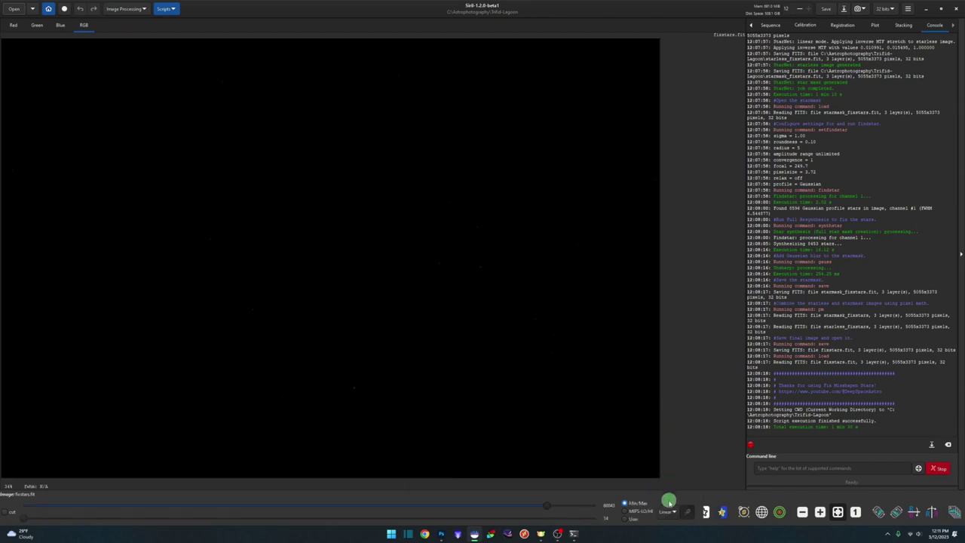
pyautogui.click(667, 511)
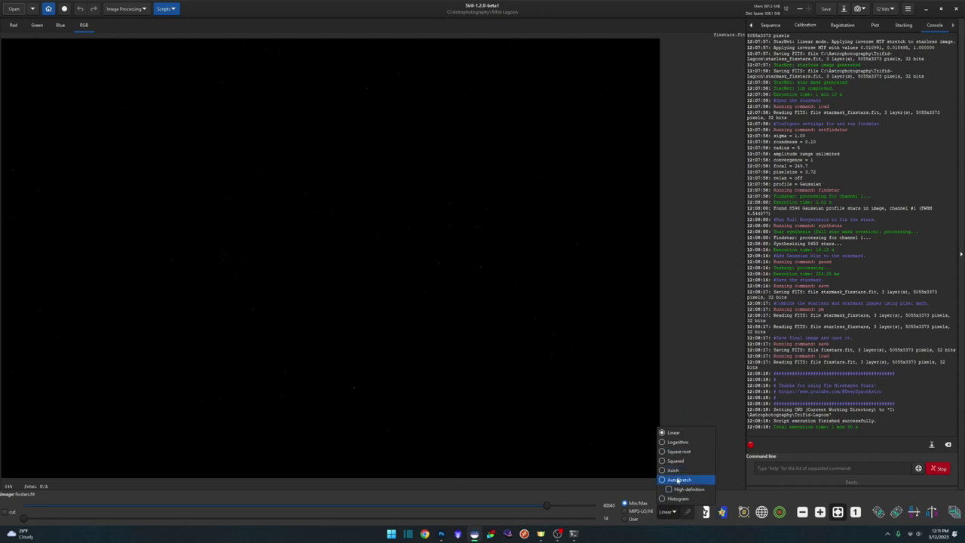
pyautogui.click(675, 480)
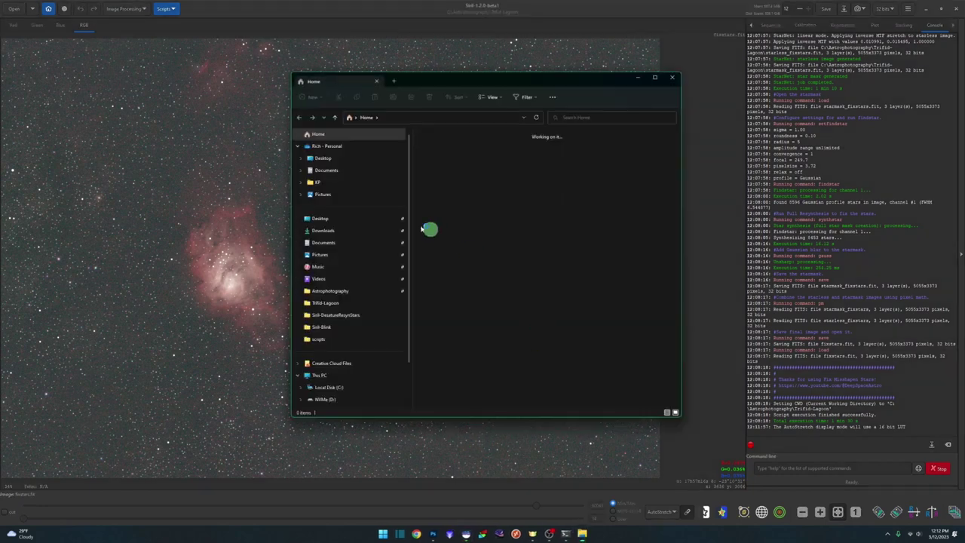
# - Open Astrophotography > Trifid-Lagoon and select fixstars.fit, result_8160s.fit, starless_fixstars.fit and starmask_fixstars.fit
pyautogui.click(332, 291)
pyautogui.doubleClick(456, 275)
pyautogui.click(588, 202)
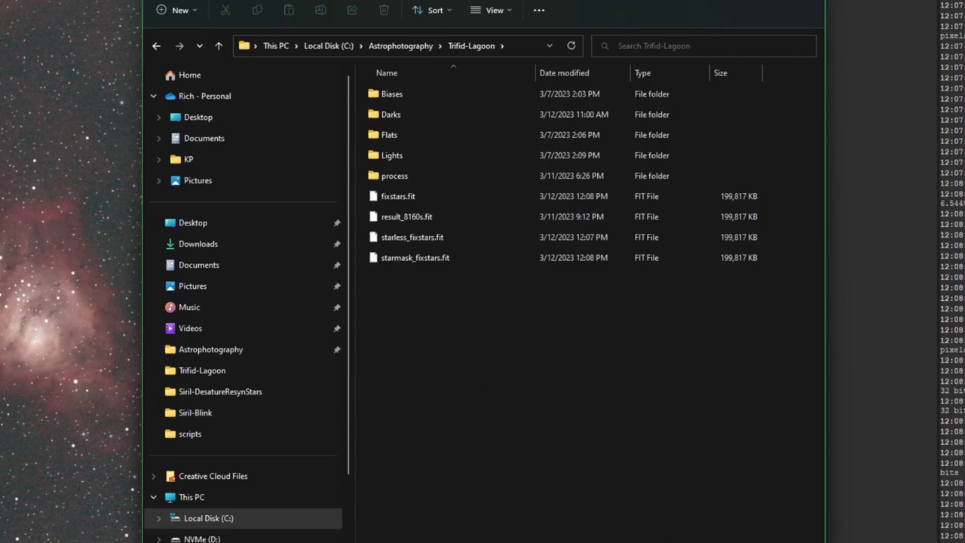
pyautogui.click(472, 219)
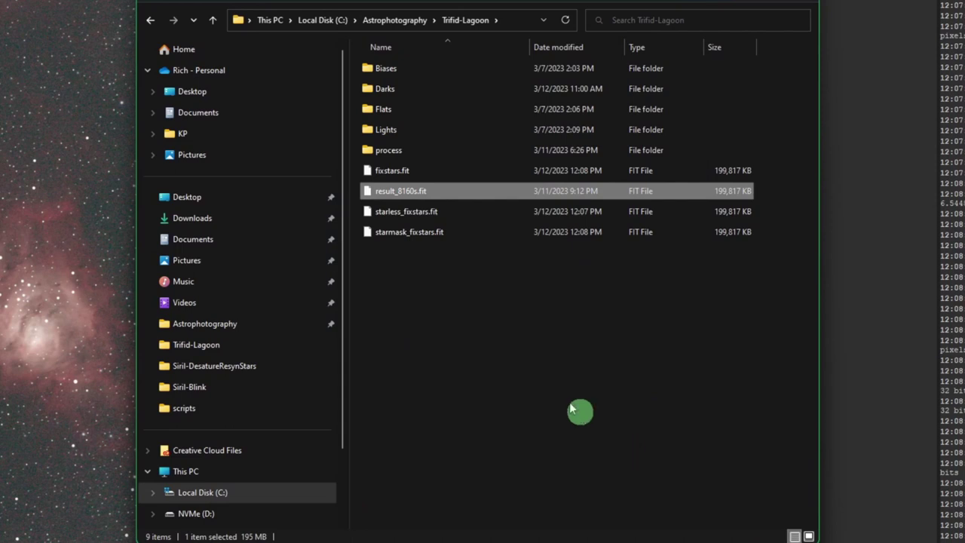
pyautogui.click(437, 171)
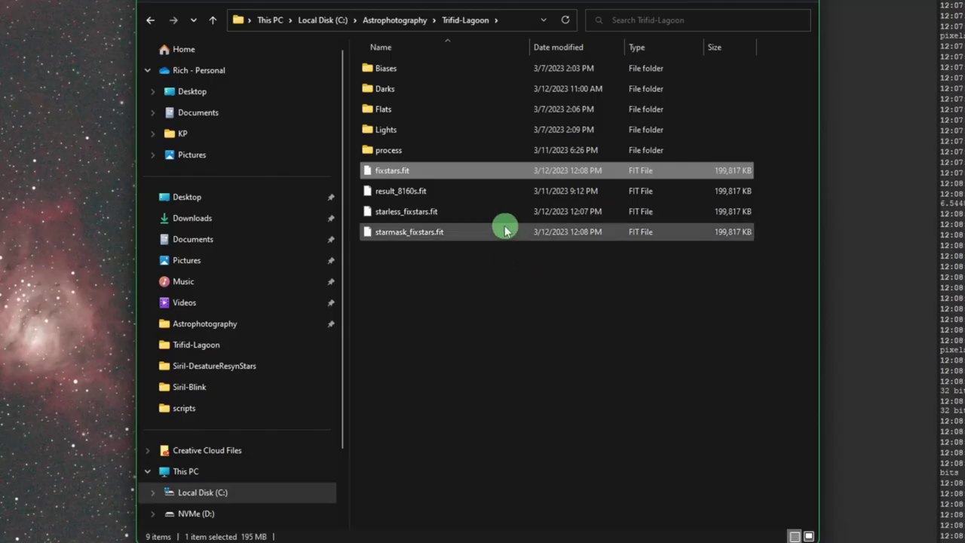
pyautogui.click(499, 213)
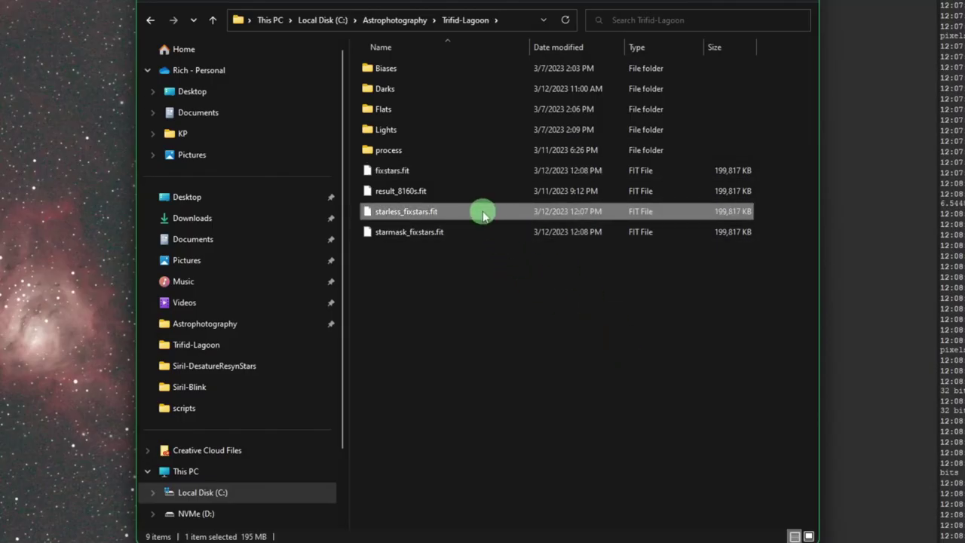
pyautogui.click(485, 234)
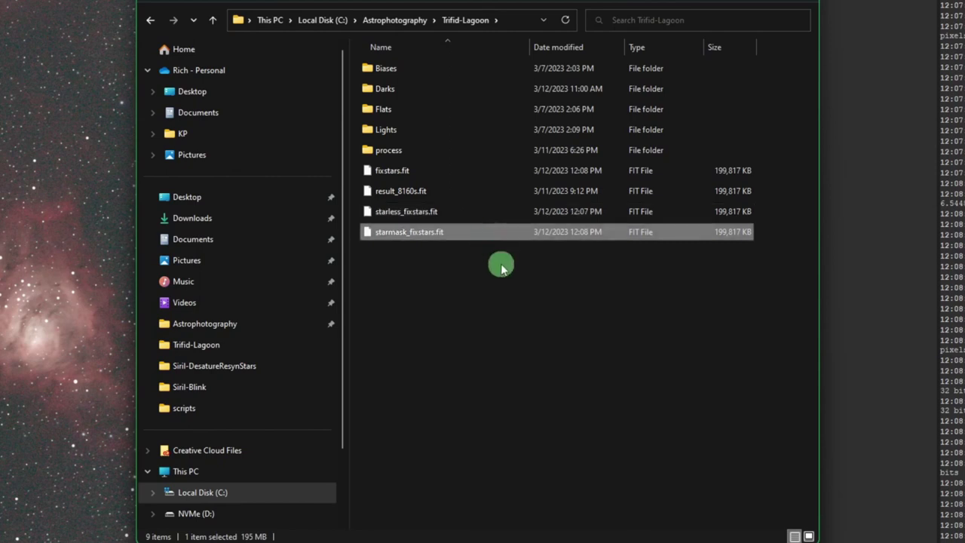
pyautogui.click(486, 215)
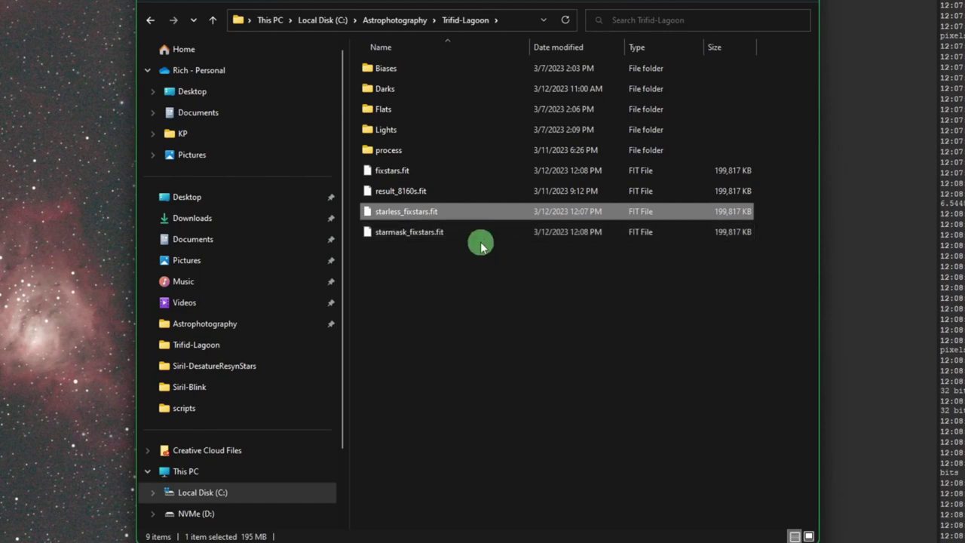
pyautogui.click(470, 234)
pyautogui.click(468, 212)
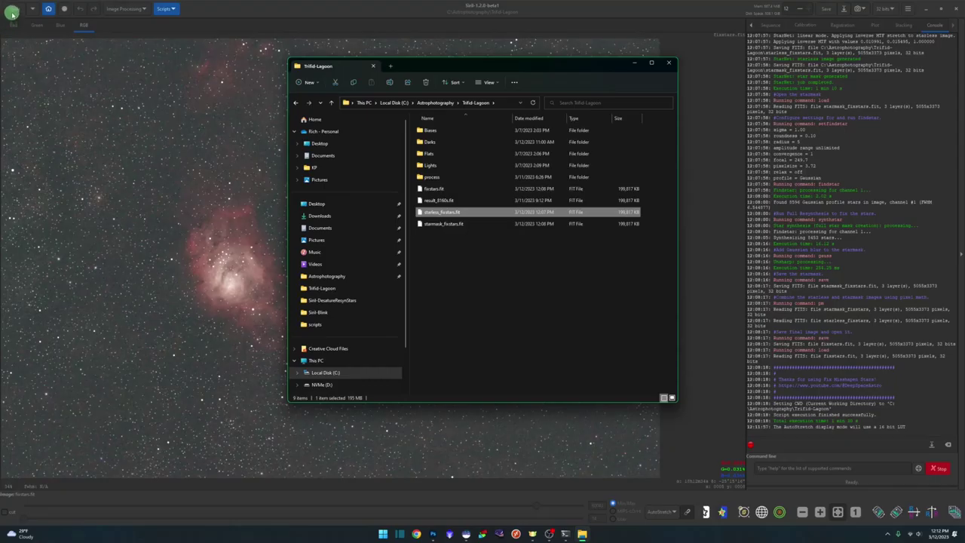
# - Open starless_fixstars.fit in Siril, then bring up the Open dialog for starmask_fixstars.fit
pyautogui.click(13, 8)
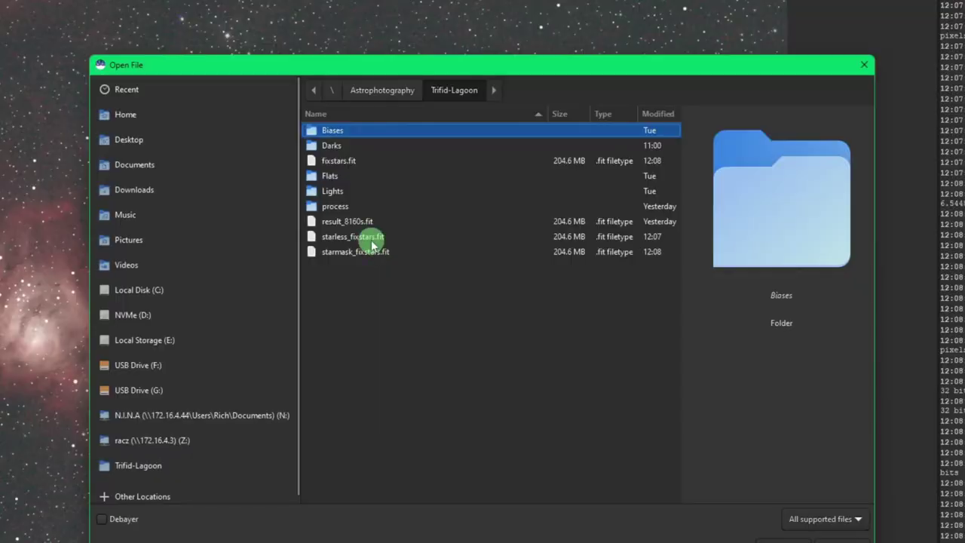
pyautogui.click(437, 226)
pyautogui.click(691, 405)
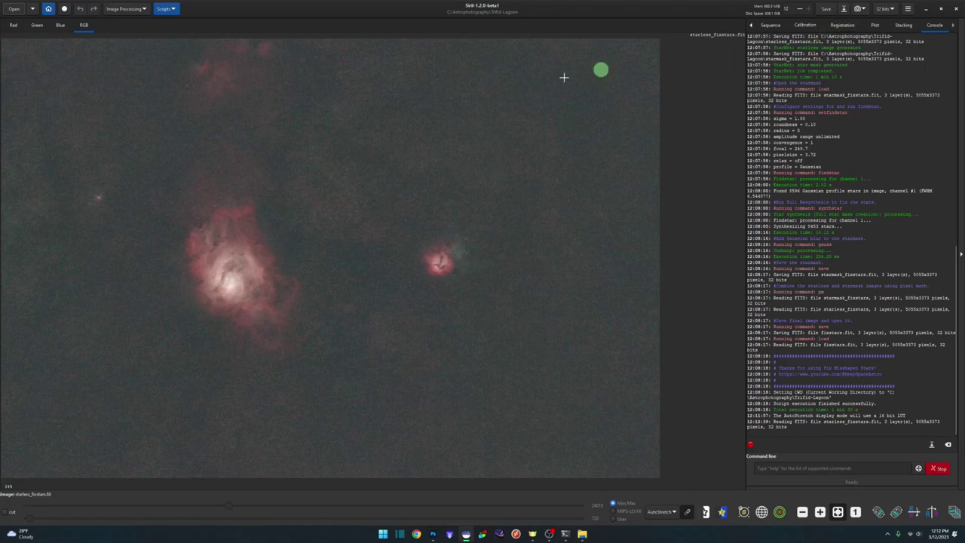
pyautogui.click(13, 8)
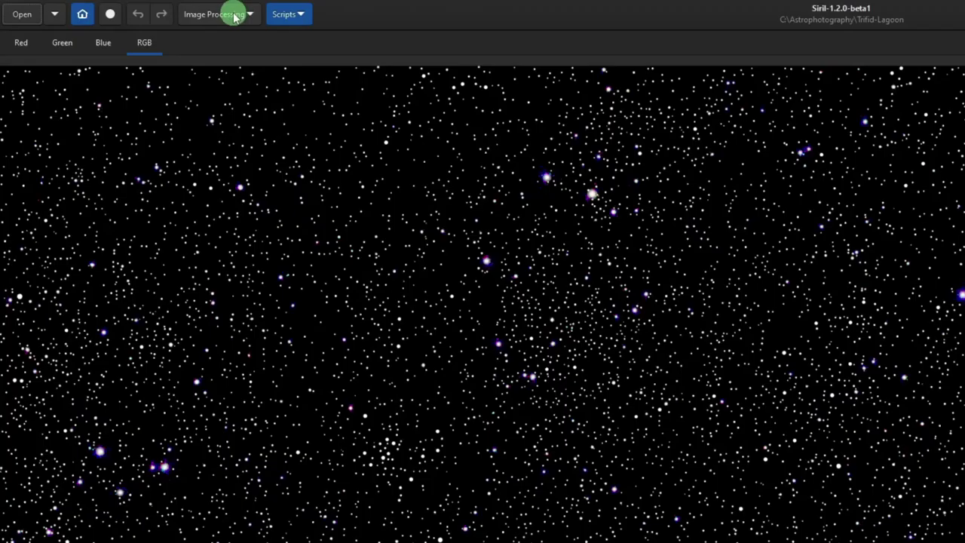
# - Open Image Processing > Star Processing > Star Recomposition, reposition it, and browse for the background image
pyautogui.click(134, 8)
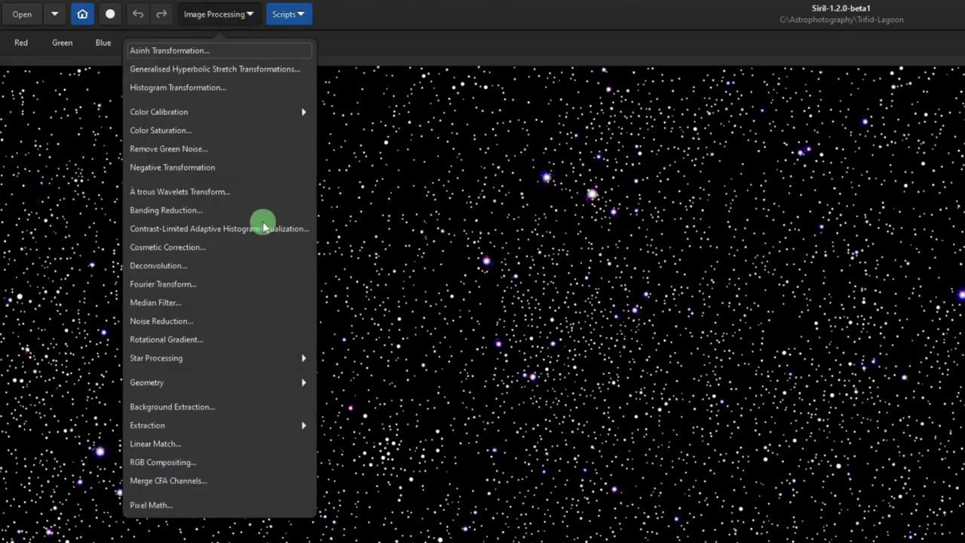
pyautogui.click(252, 357)
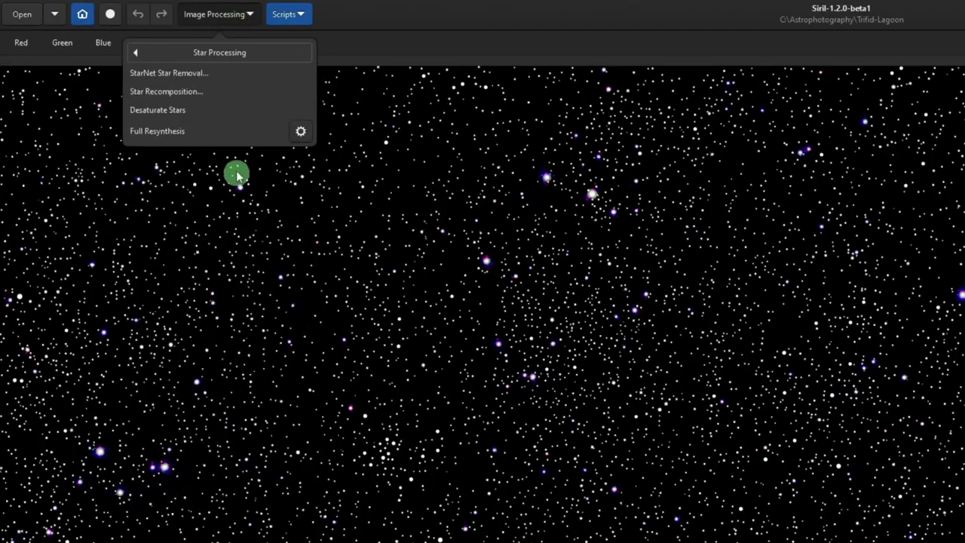
pyautogui.click(211, 91)
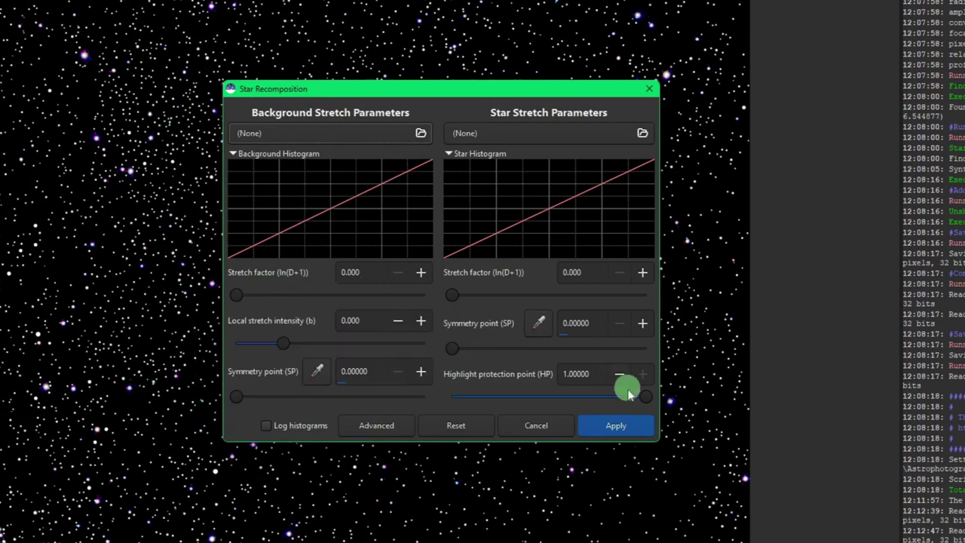
pyautogui.click(614, 431)
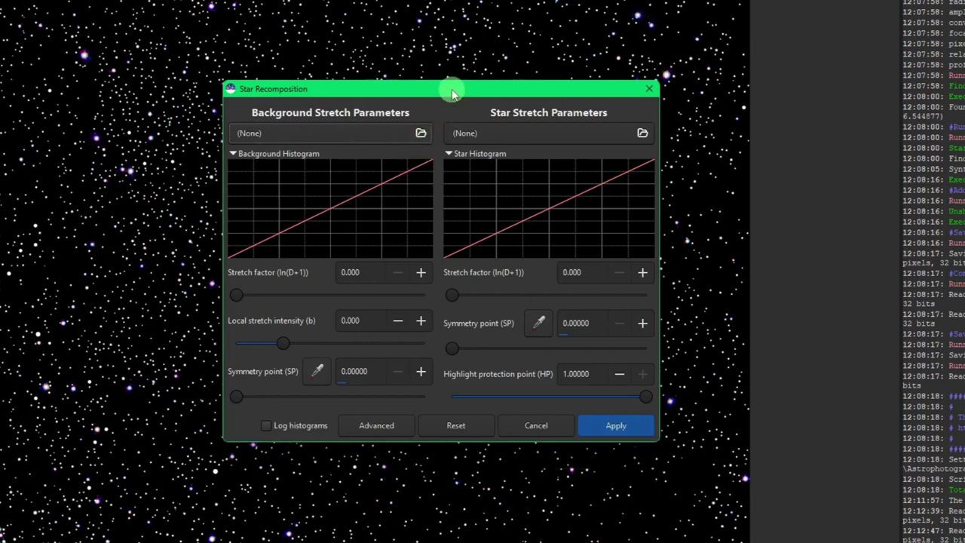
pyautogui.moveTo(452, 92); pyautogui.dragTo(505, 62)
pyautogui.click(471, 104)
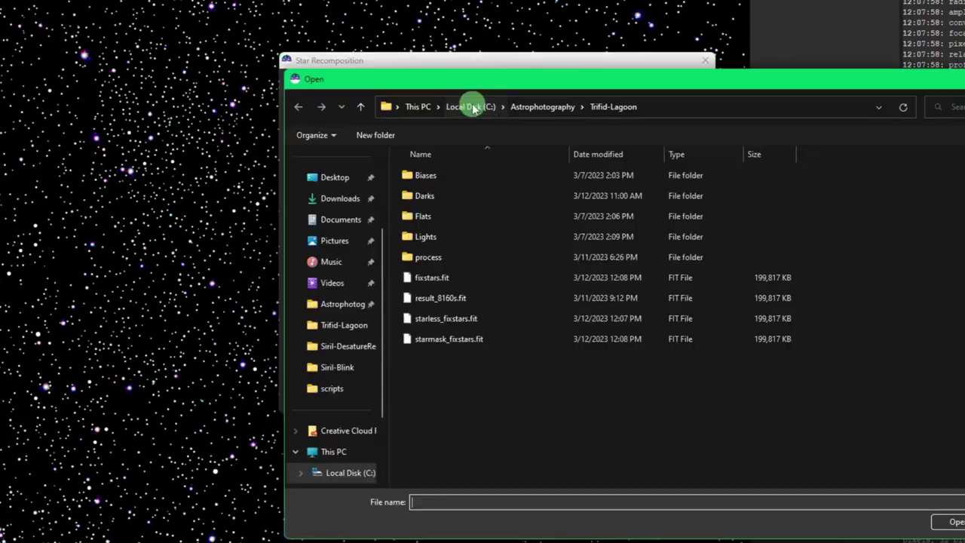
# - Load starless_fixstars.fit as background and starmask_fixstars.fit as stars, using linear display
pyautogui.doubleClick(482, 320)
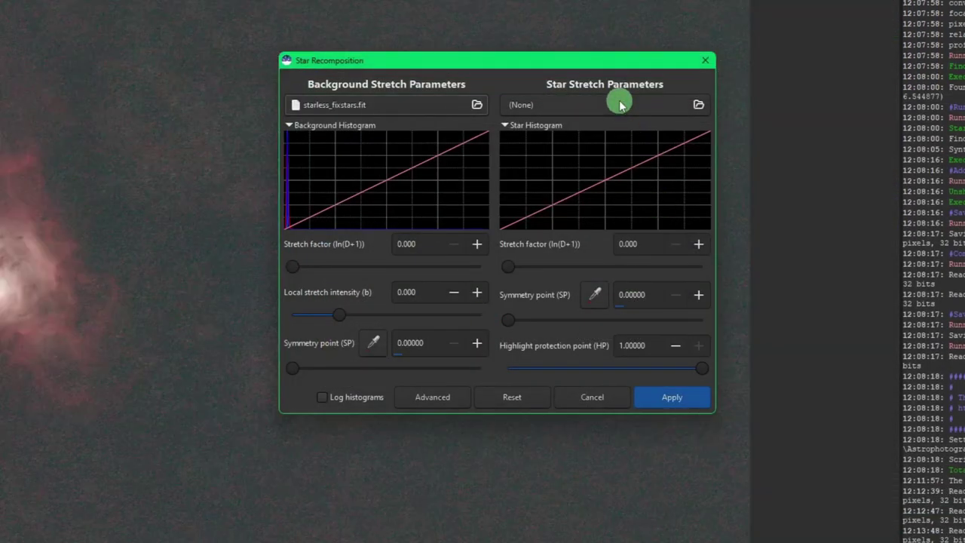
pyautogui.click(620, 106)
pyautogui.click(478, 339)
pyautogui.doubleClick(478, 339)
pyautogui.moveTo(554, 60); pyautogui.dragTo(839, 37)
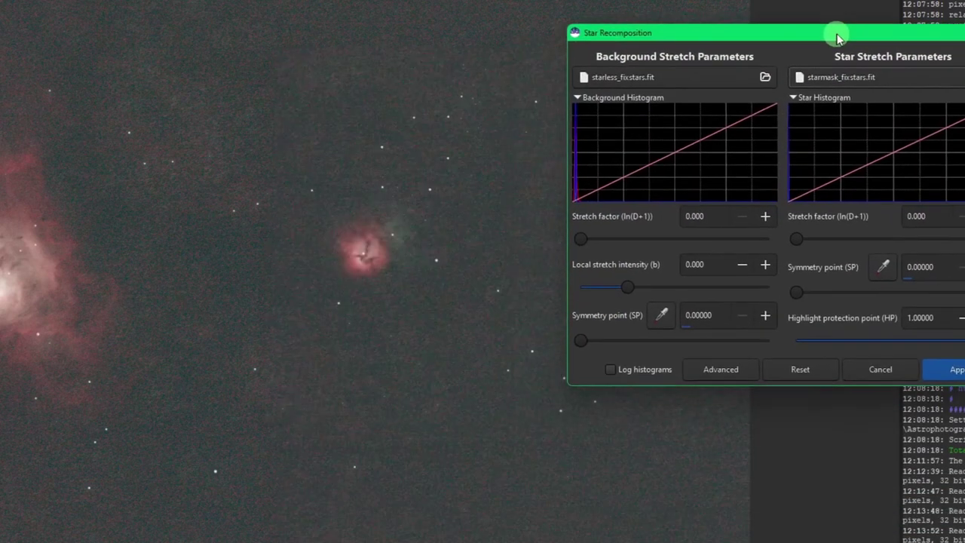
pyautogui.click(673, 510)
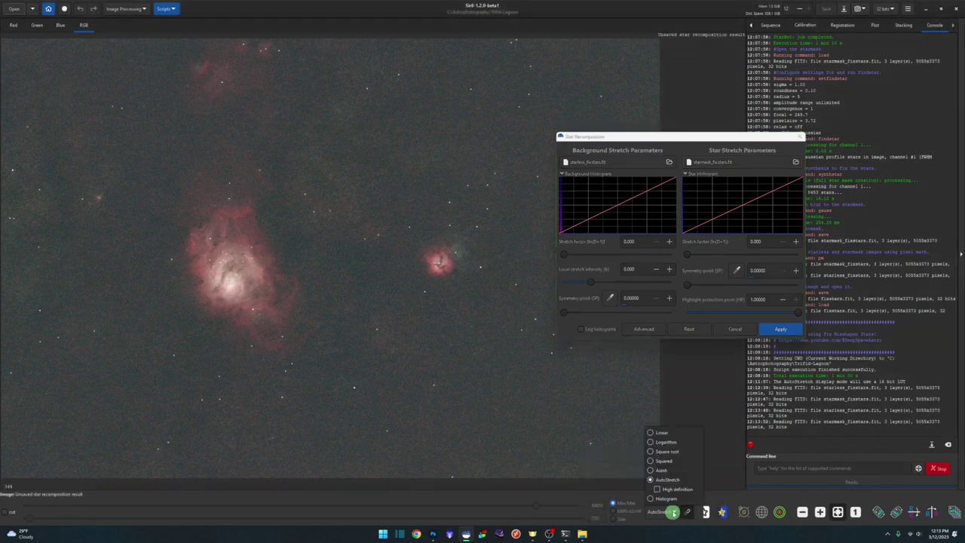
pyautogui.click(658, 433)
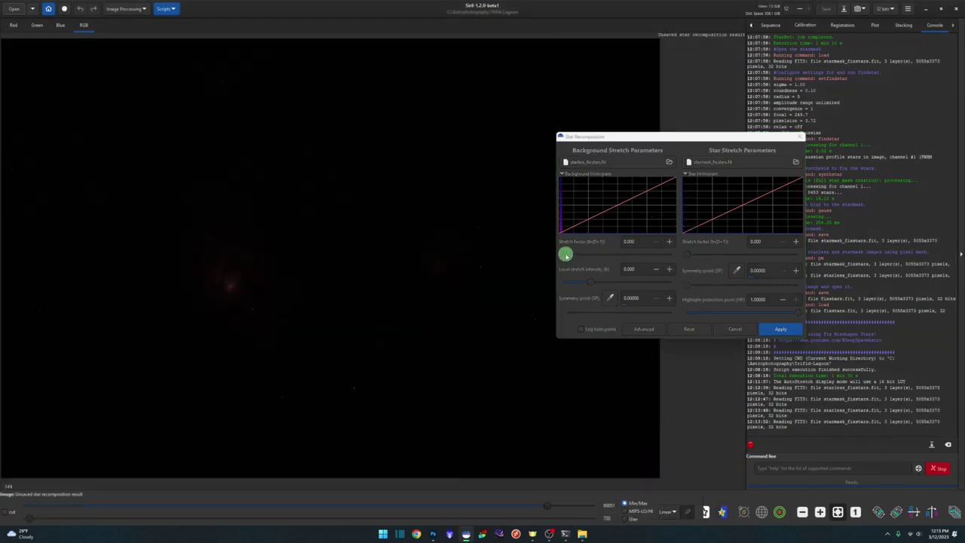
# - Set the background stretch to 3.145 and the star stretch to 8.390
pyautogui.moveTo(566, 255); pyautogui.dragTo(605, 264)
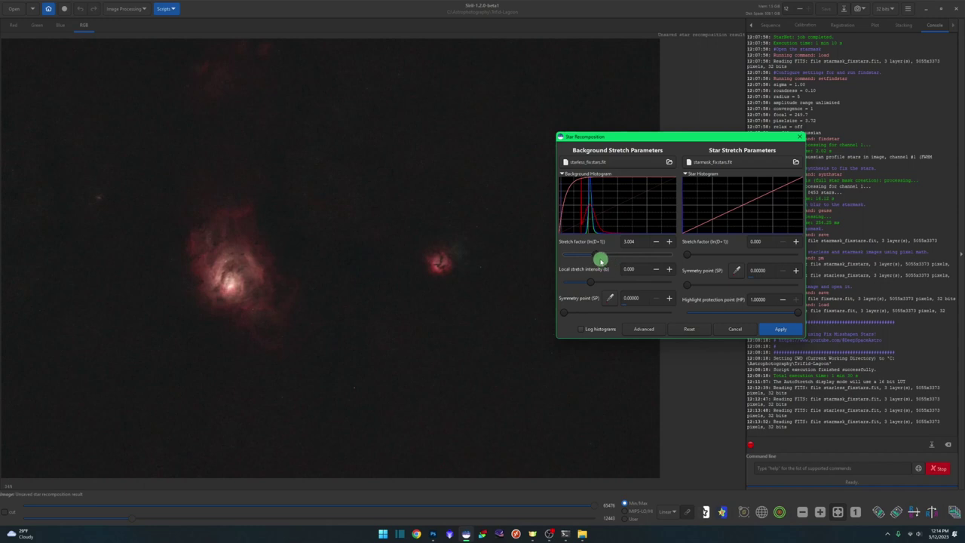
pyautogui.moveTo(597, 256); pyautogui.dragTo(601, 257)
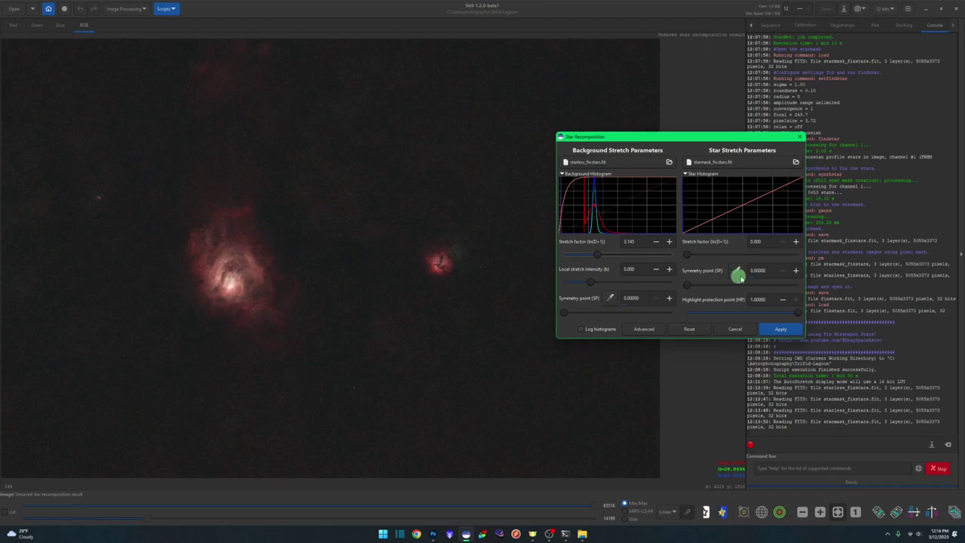
pyautogui.moveTo(696, 253); pyautogui.dragTo(746, 258)
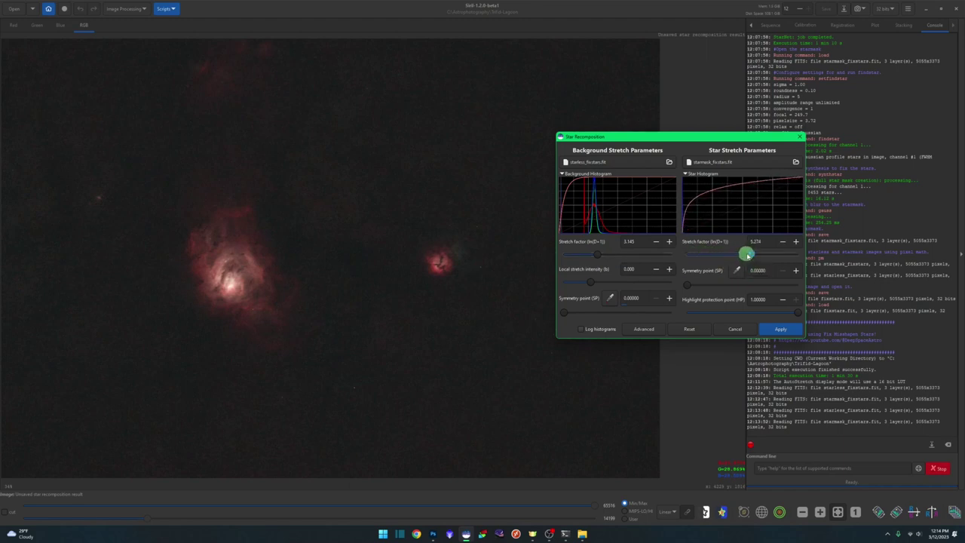
pyautogui.moveTo(747, 254); pyautogui.dragTo(756, 257)
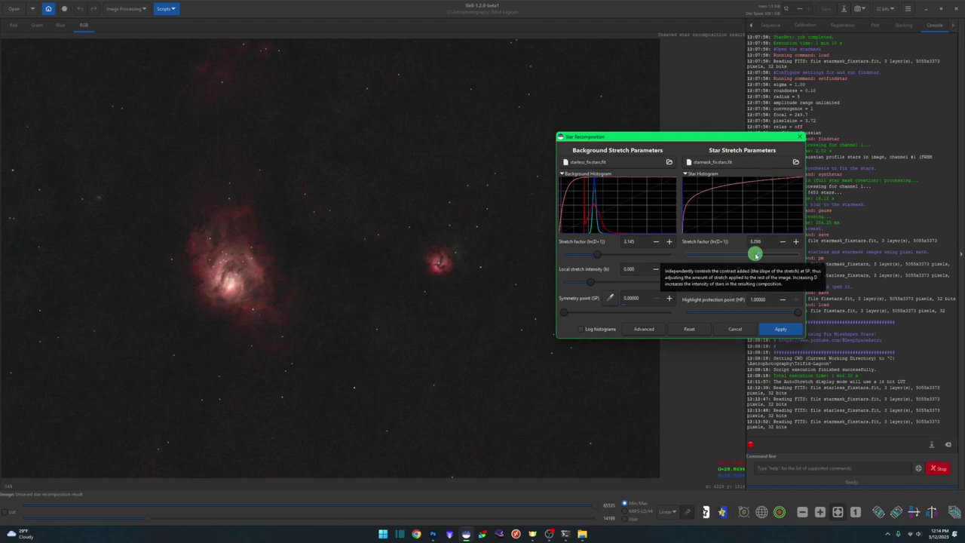
pyautogui.moveTo(756, 254); pyautogui.dragTo(780, 255)
# - Apply the star recomposition and fit the whole result in the view
pyautogui.click(781, 332)
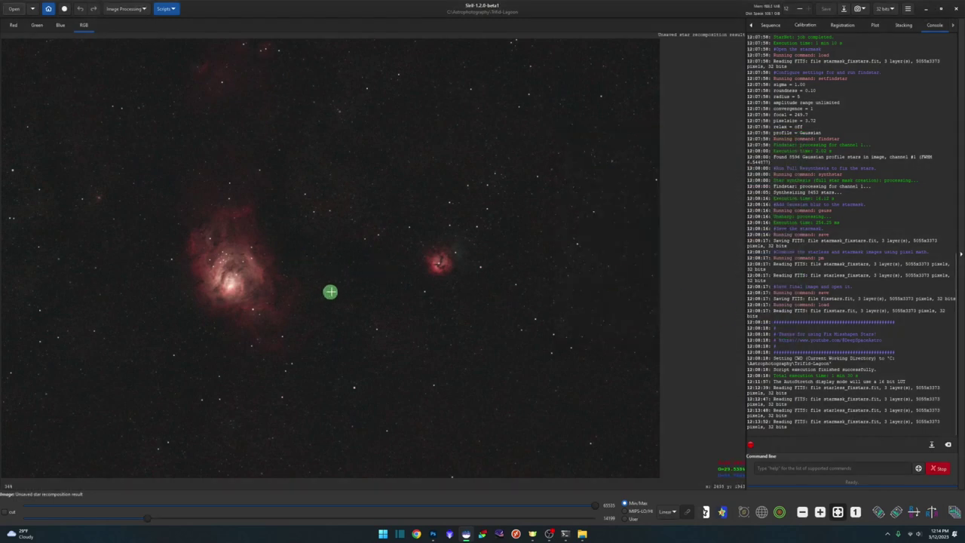
pyautogui.scroll(2, 371, 275)
pyautogui.scroll(1, 372, 273)
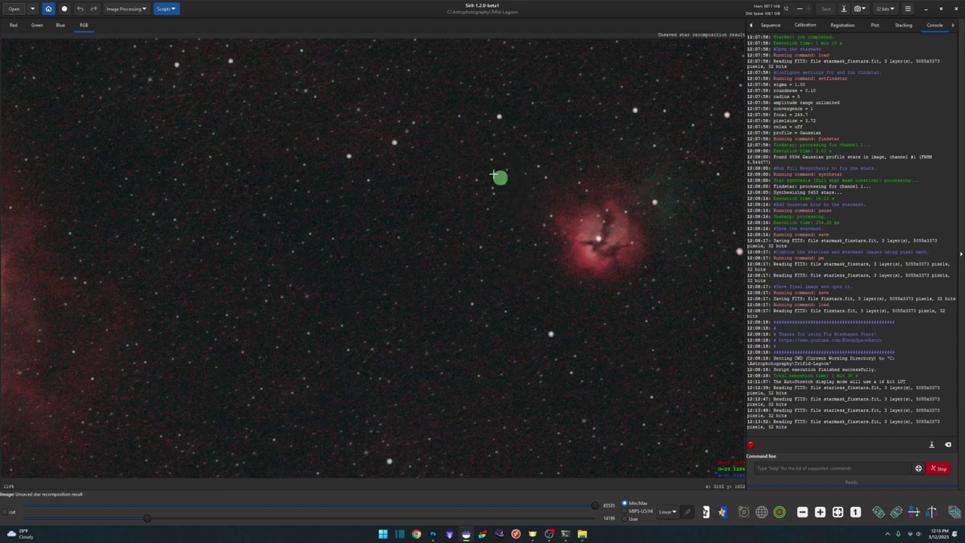
pyautogui.hotkey('ctrl', '0')
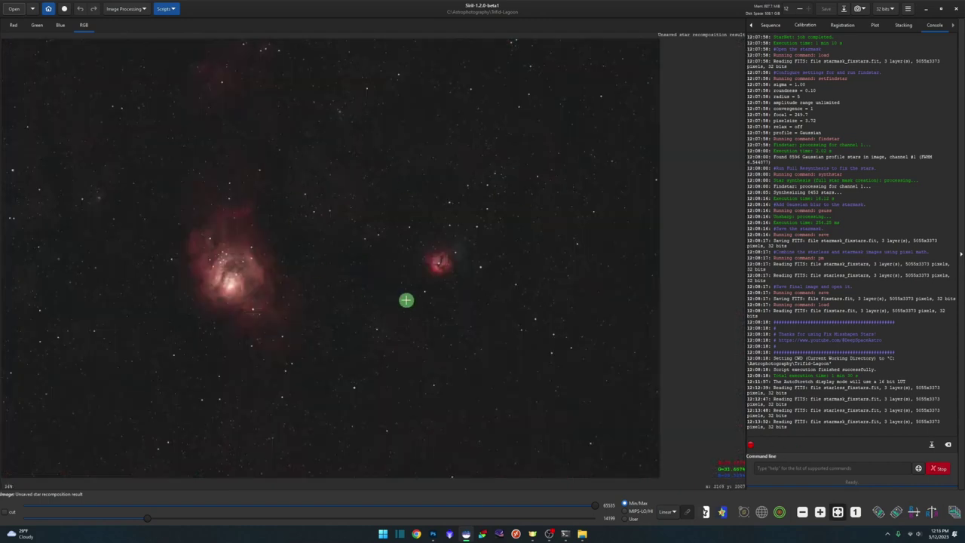
# - Zoom into CompareWithBlur.tif in Photoshop and toggle the withBlur layer, leaving it visible
pyautogui.click(433, 534)
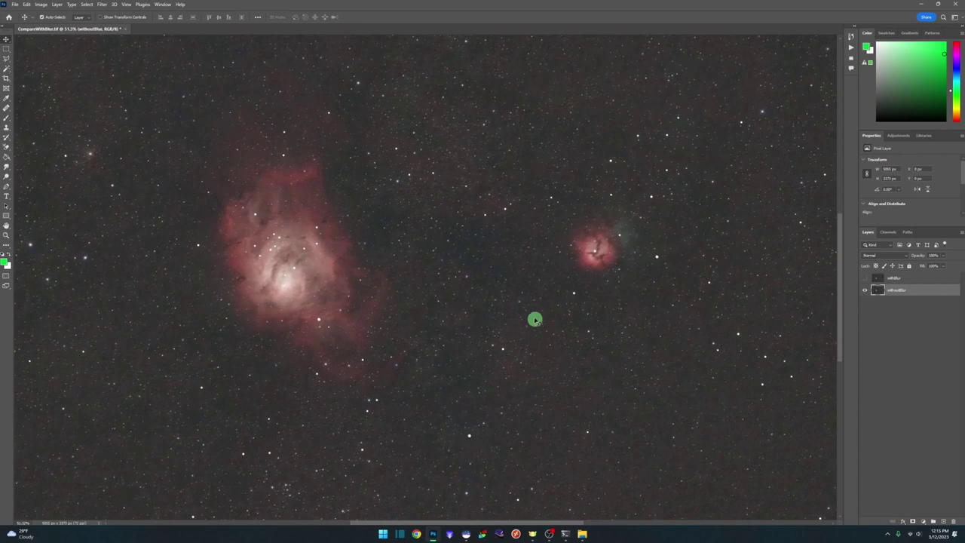
pyautogui.scroll(2, 486, 263)
pyautogui.scroll(1, 486, 263)
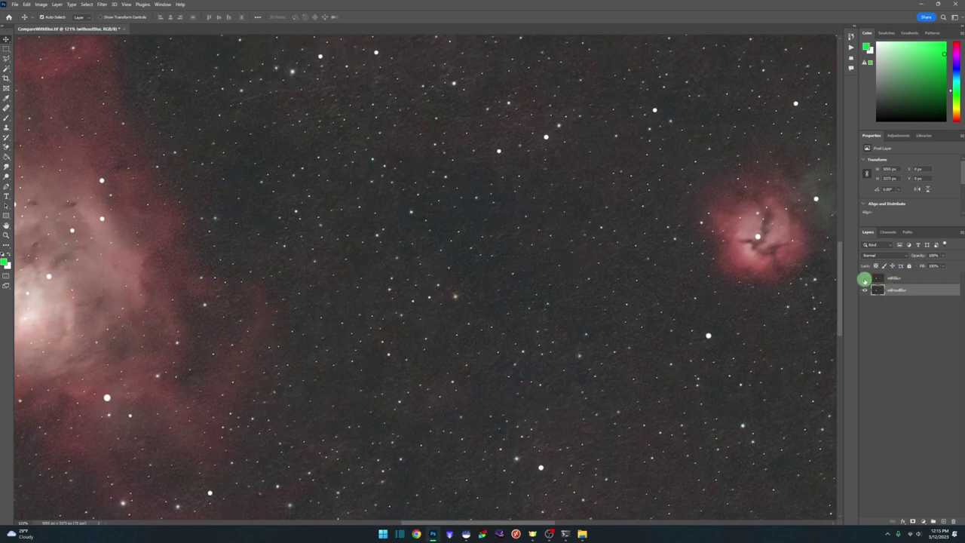
pyautogui.click(865, 279)
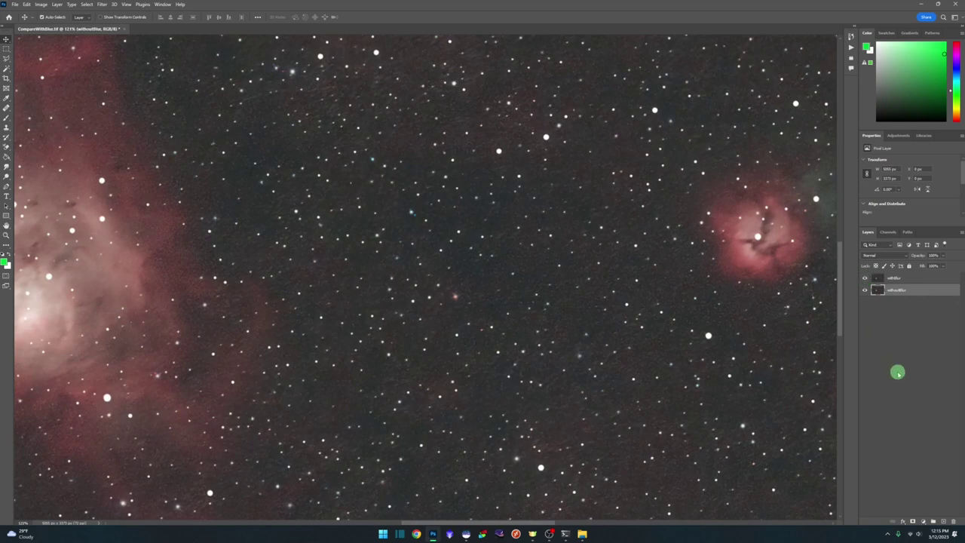
pyautogui.click(864, 279)
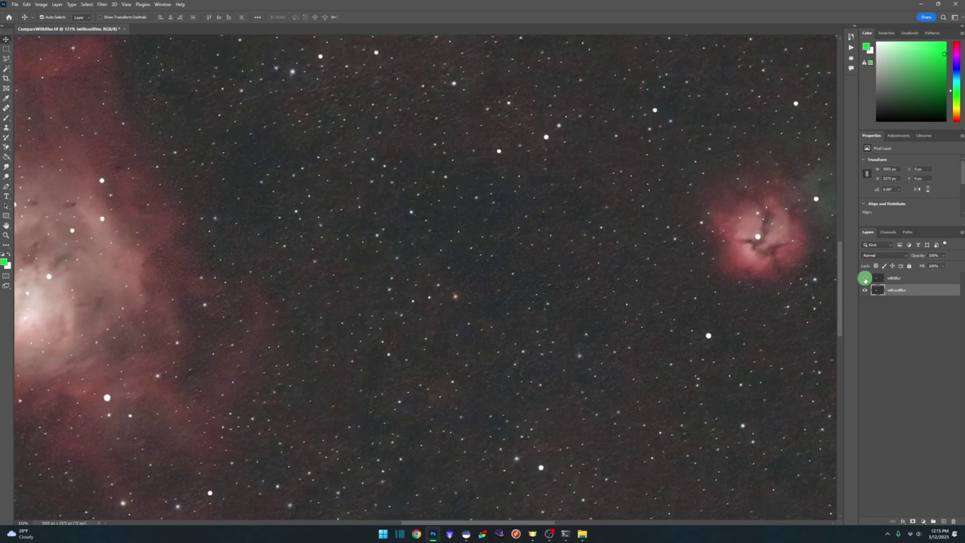
pyautogui.click(865, 279)
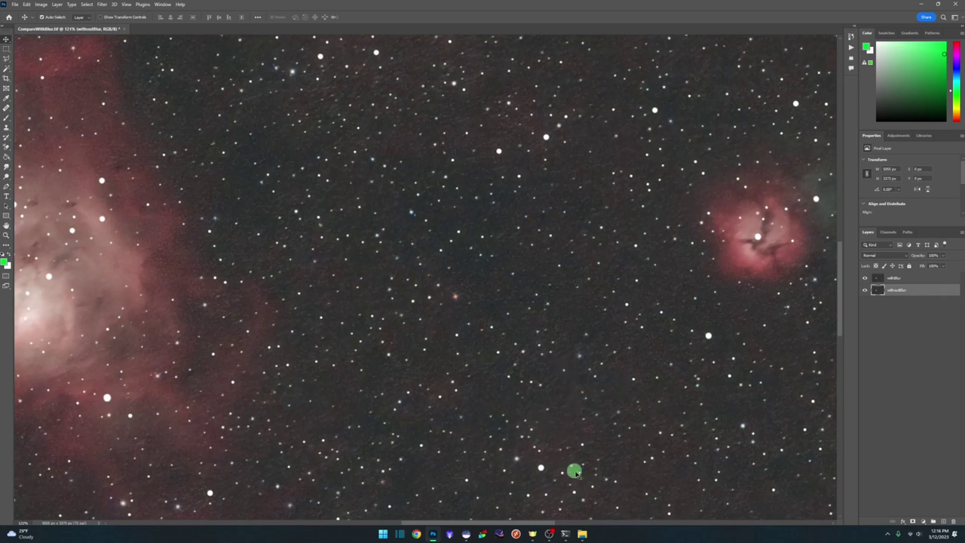
# - Browse to C:\Program Files\SiriL\scripts and open [DSA] Fix Misshapen Stars.ssf in Notepad++
pyautogui.click(582, 534)
pyautogui.hotkey('alt', 'Up')
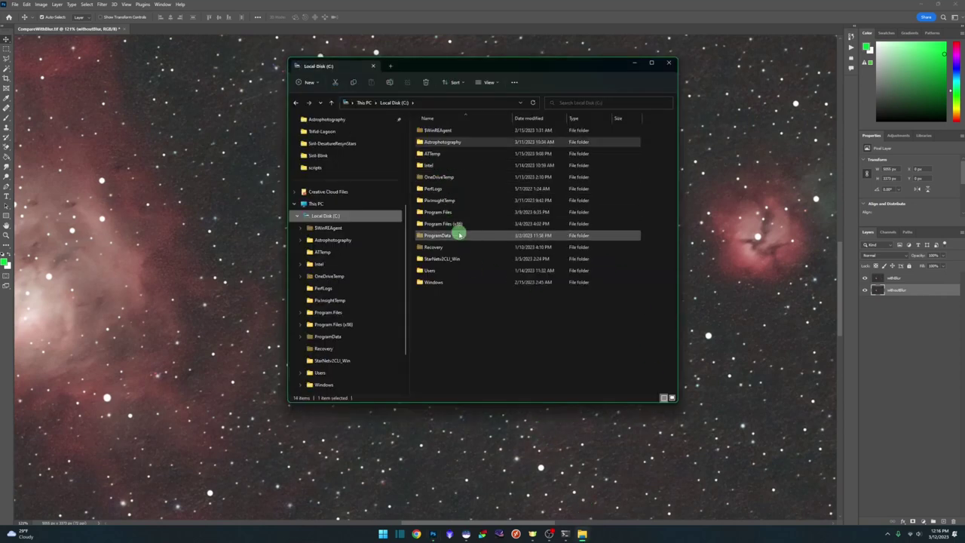
pyautogui.doubleClick(443, 213)
pyautogui.doubleClick(442, 387)
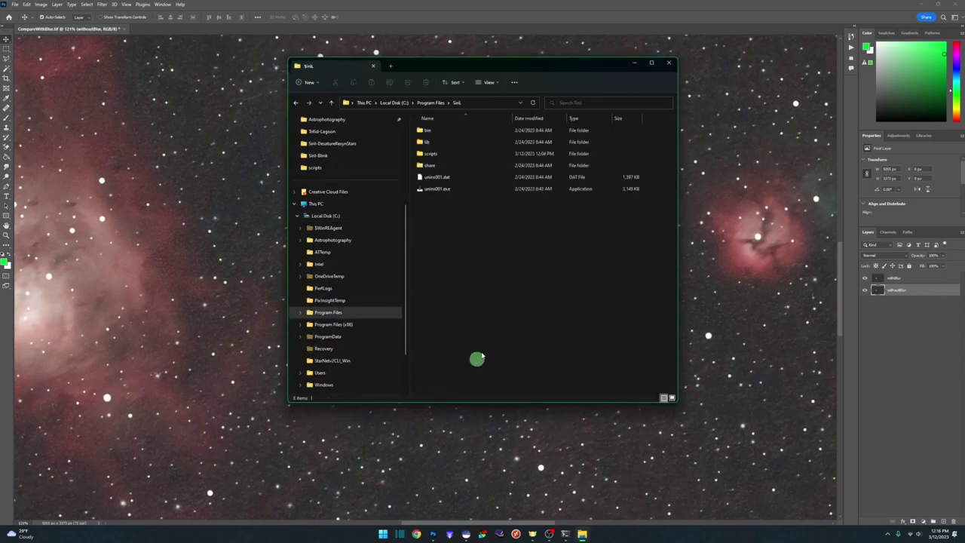
pyautogui.doubleClick(437, 153)
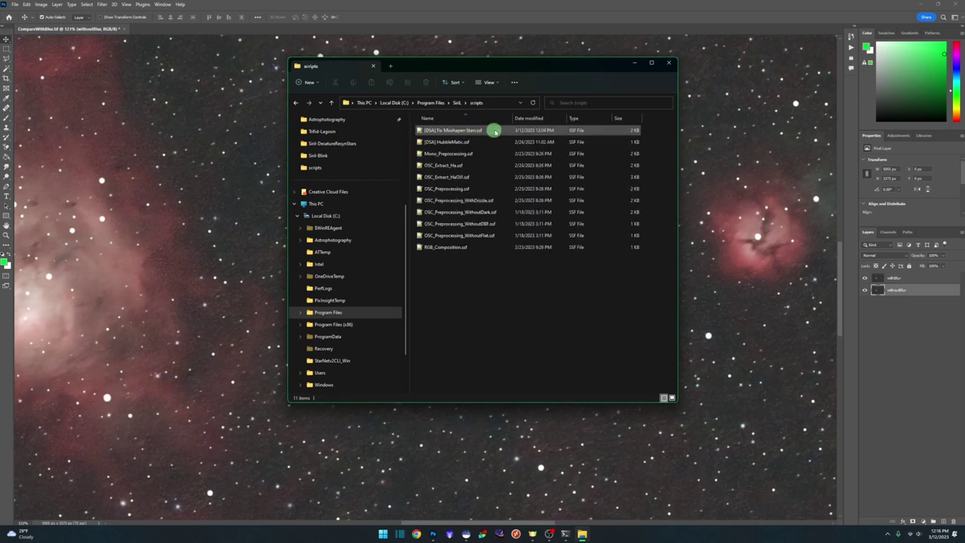
pyautogui.click(494, 132)
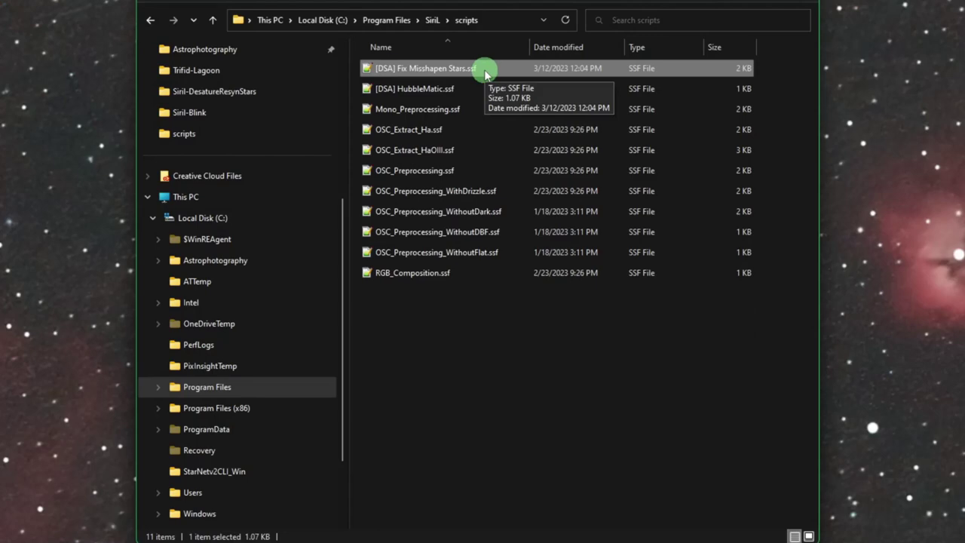
pyautogui.doubleClick(485, 70)
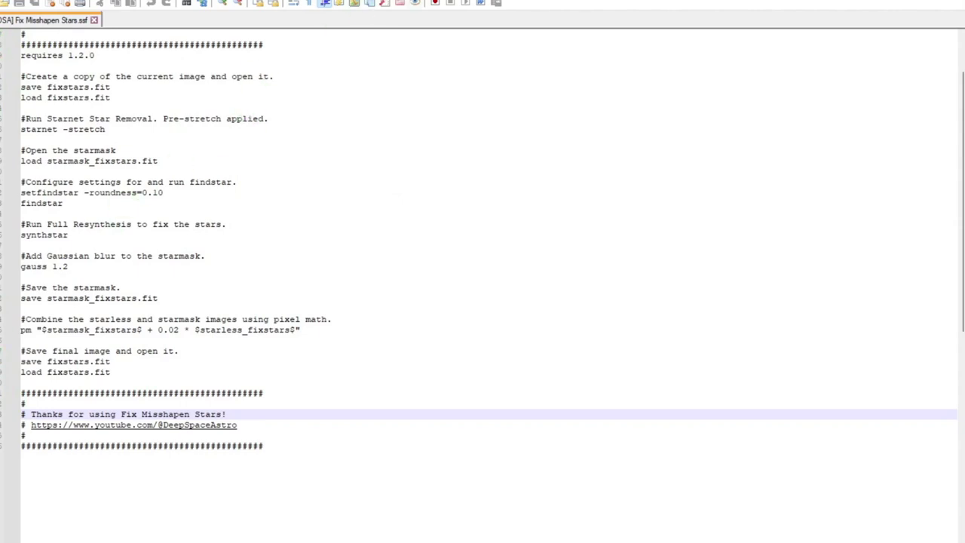
pyautogui.scroll(2, 46, 56)
pyautogui.click(66, 72)
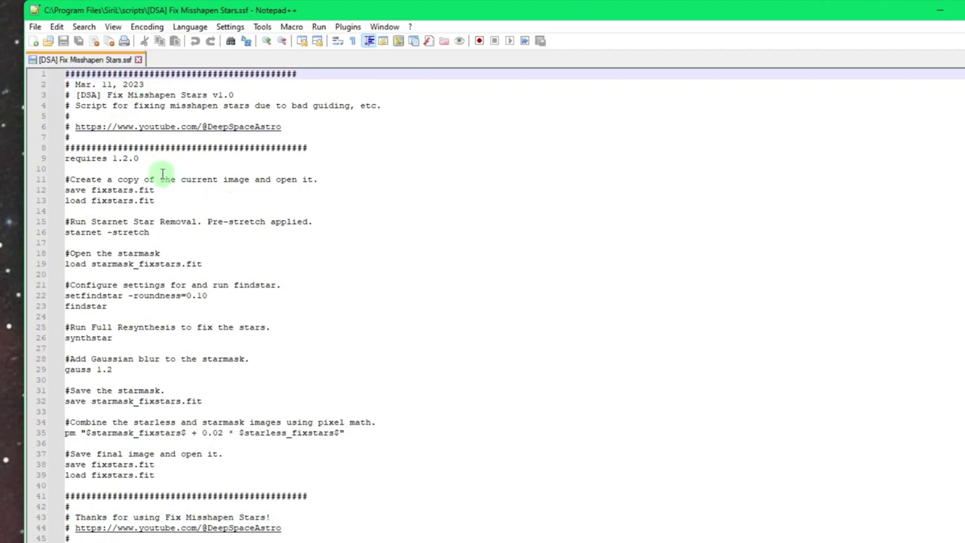
pyautogui.click(140, 158)
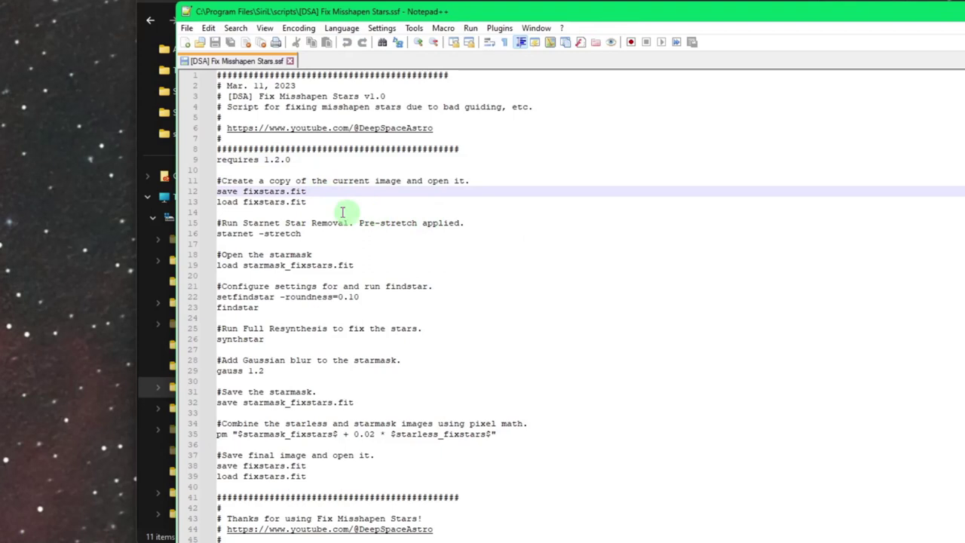
pyautogui.click(317, 202)
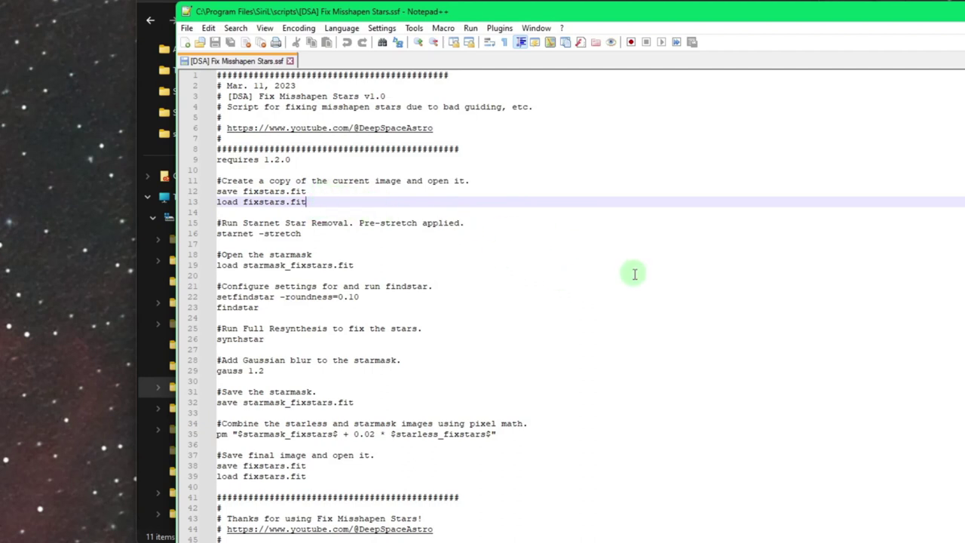
pyautogui.click(336, 236)
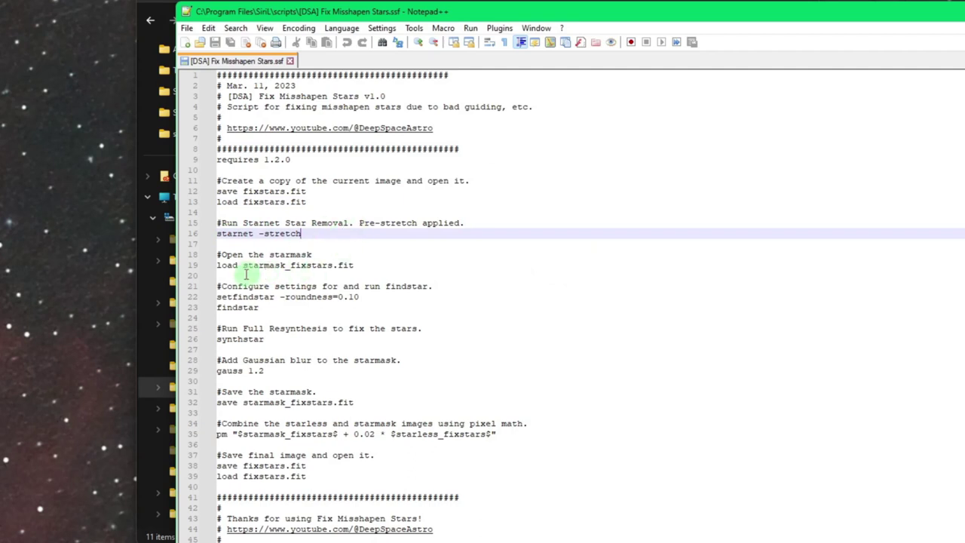
pyautogui.click(365, 264)
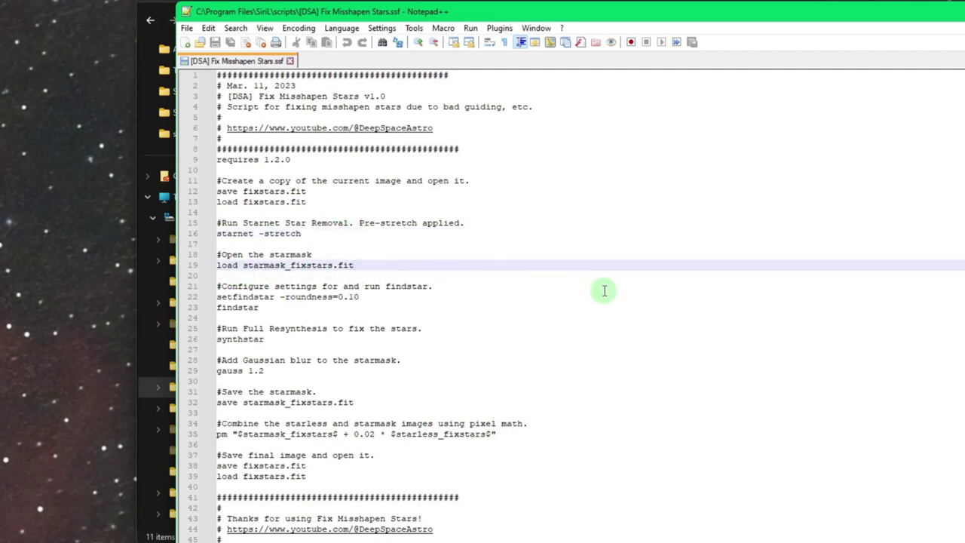
pyautogui.click(245, 294)
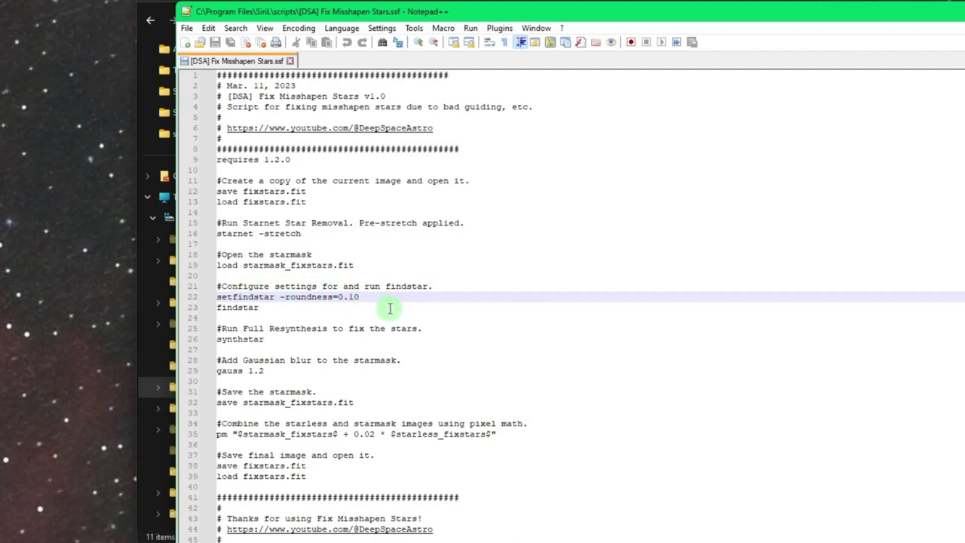
pyautogui.click(278, 307)
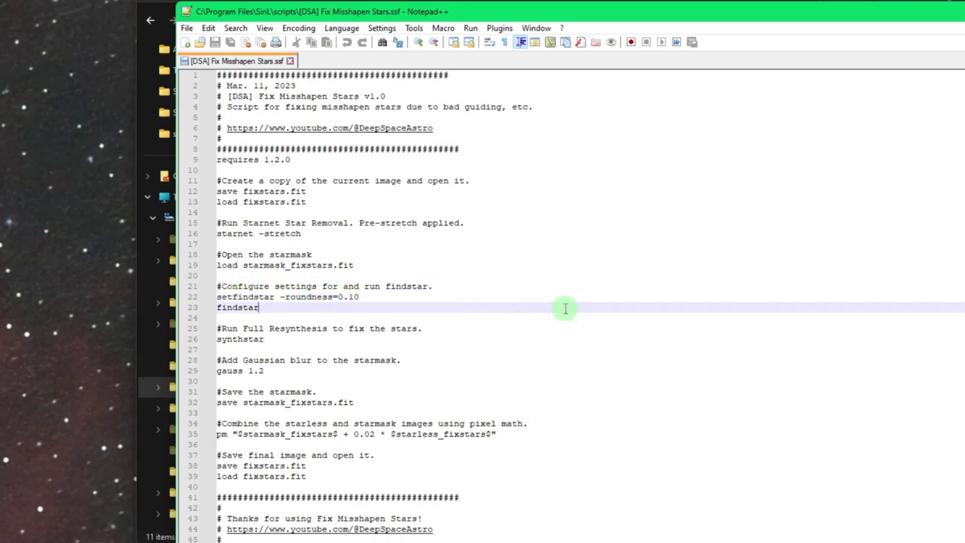
pyautogui.click(366, 297)
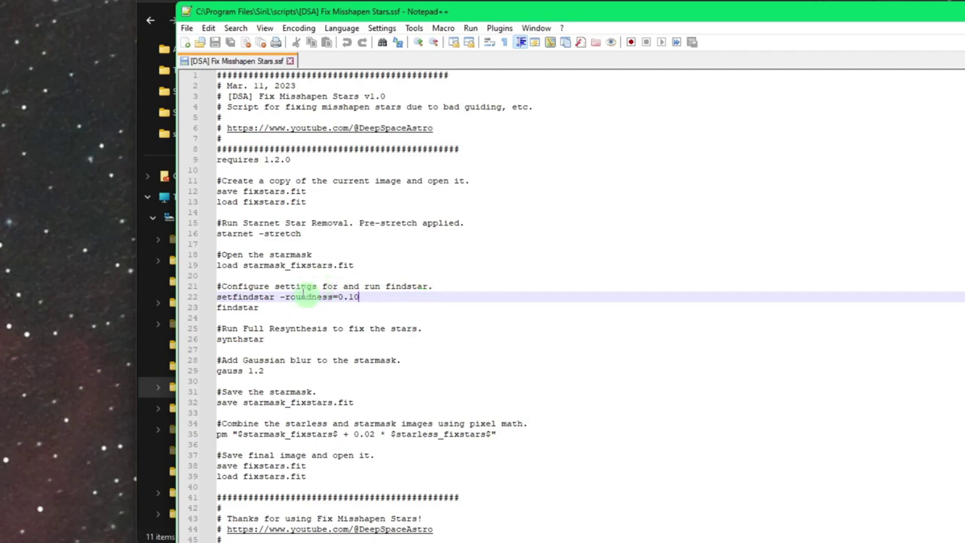
pyautogui.click(287, 339)
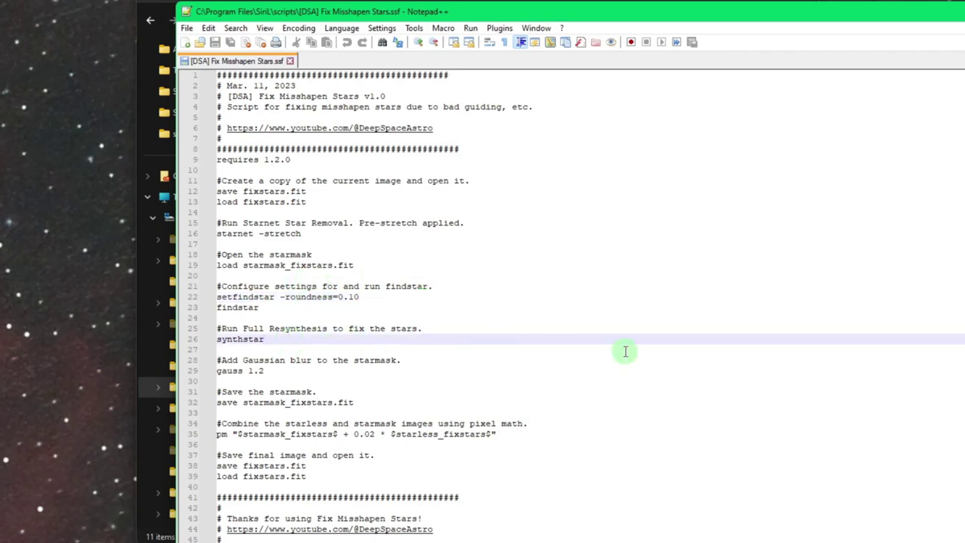
pyautogui.click(279, 373)
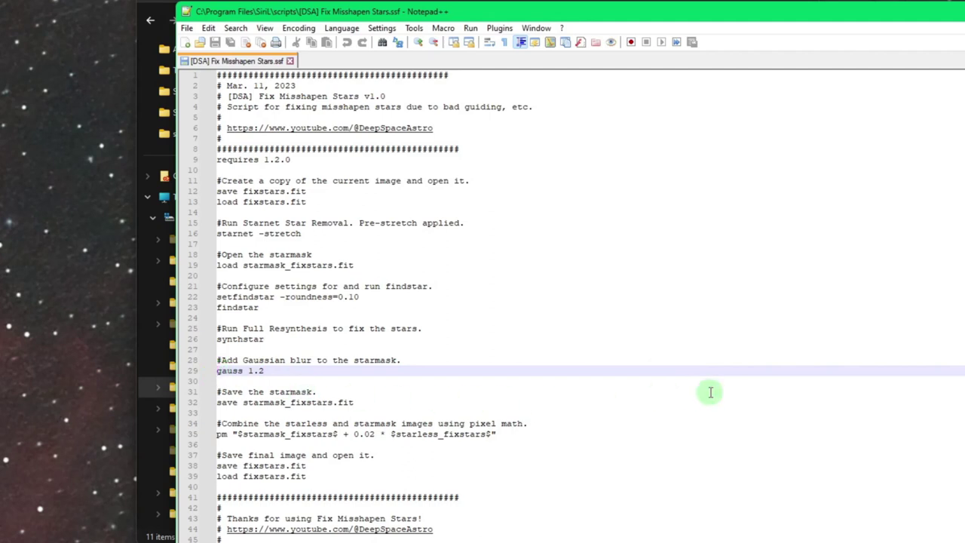
pyautogui.write('#')
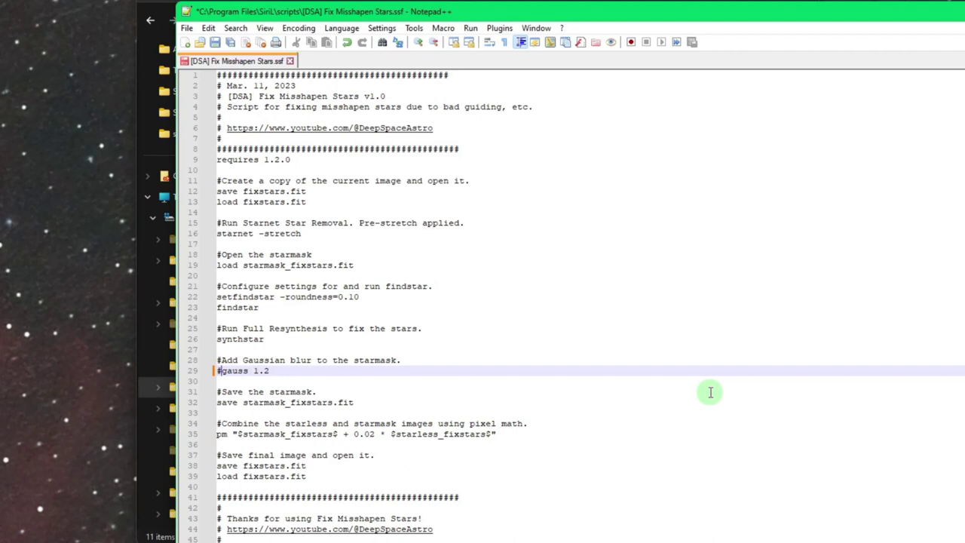
pyautogui.press('BackSpace')
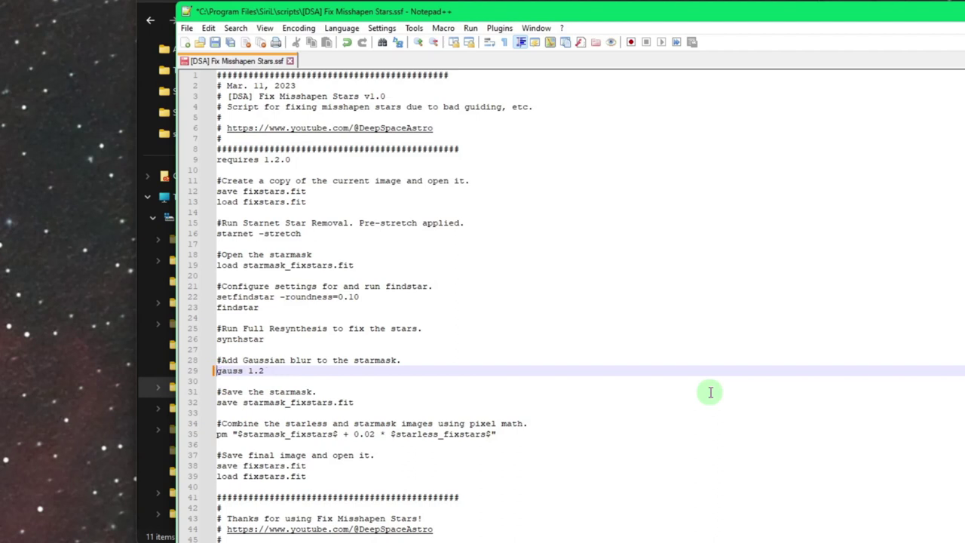
pyautogui.click(369, 402)
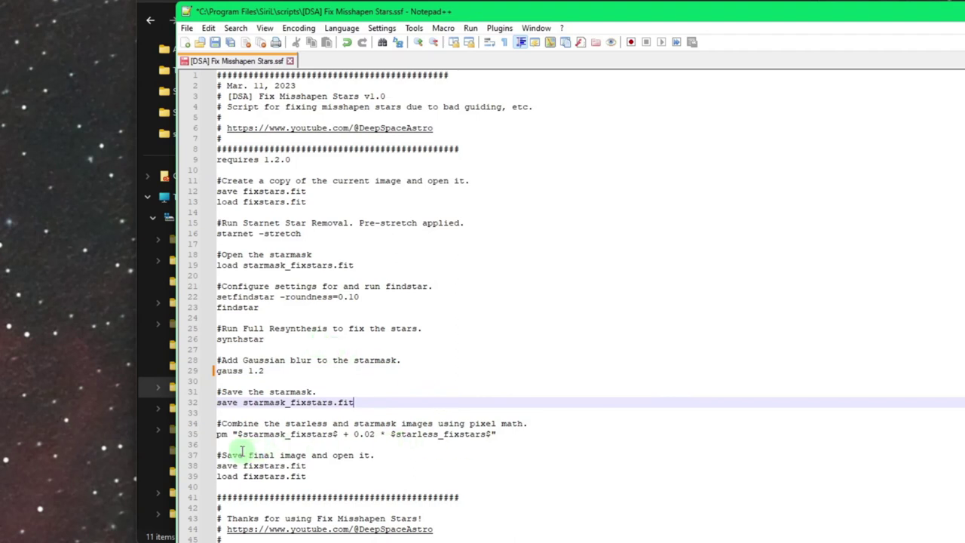
pyautogui.click(588, 434)
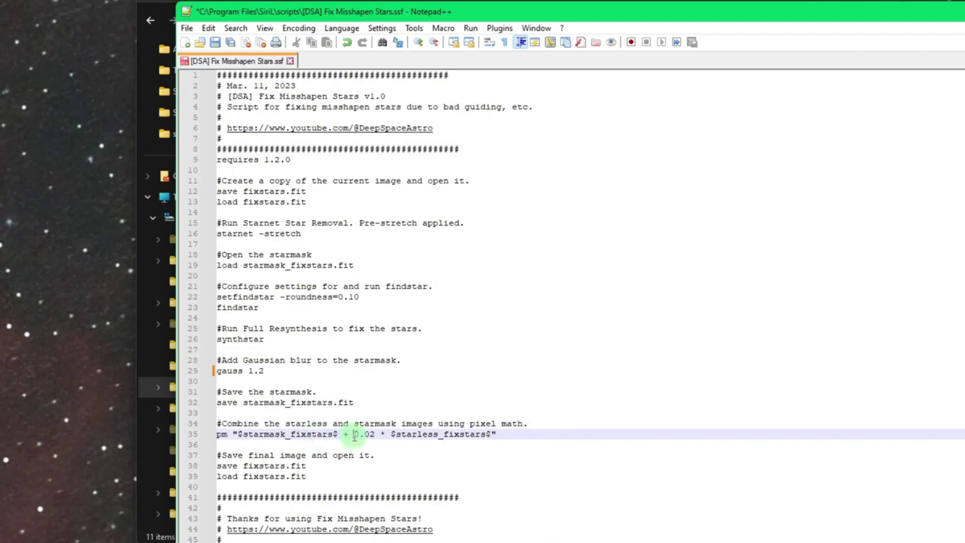
pyautogui.moveTo(353, 433); pyautogui.dragTo(503, 438)
pyautogui.click(512, 440)
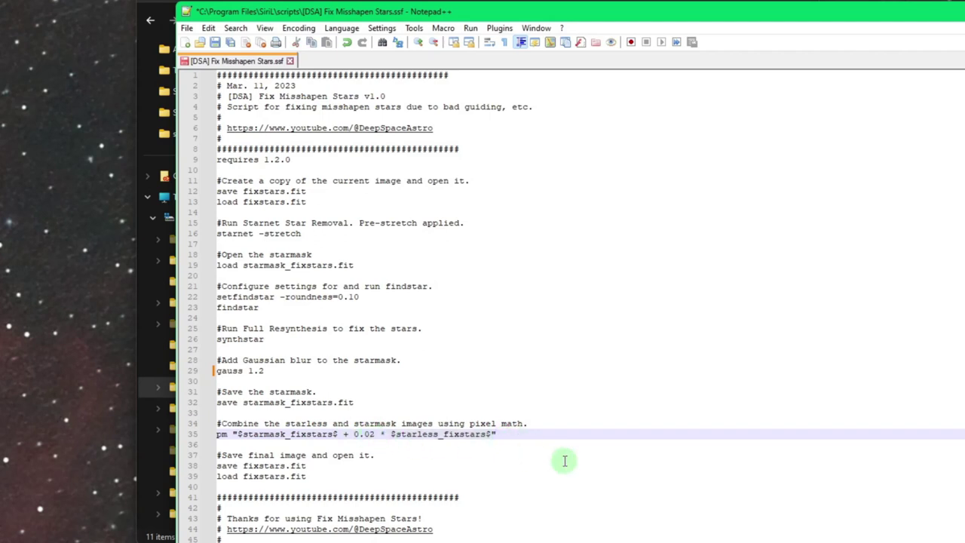
pyautogui.moveTo(353, 435); pyautogui.dragTo(390, 436)
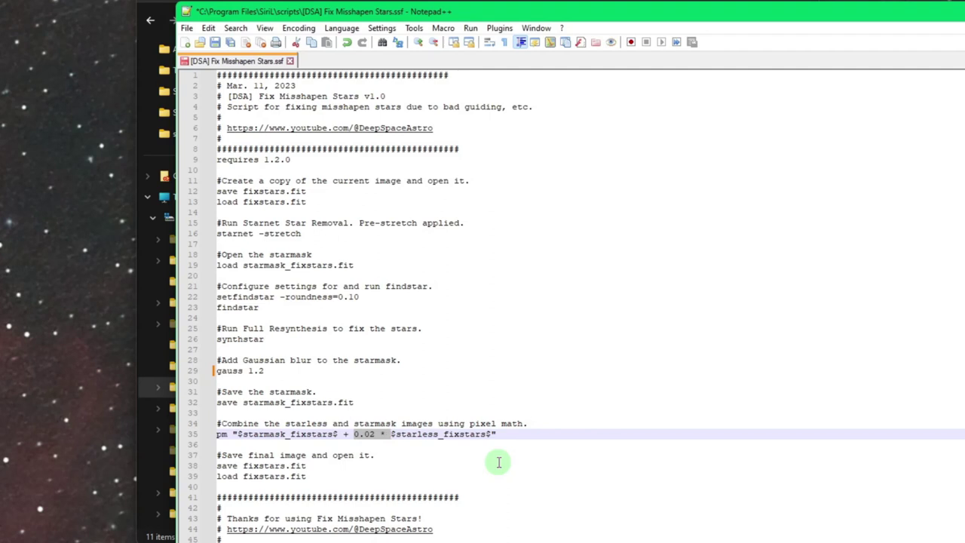
pyautogui.click(497, 435)
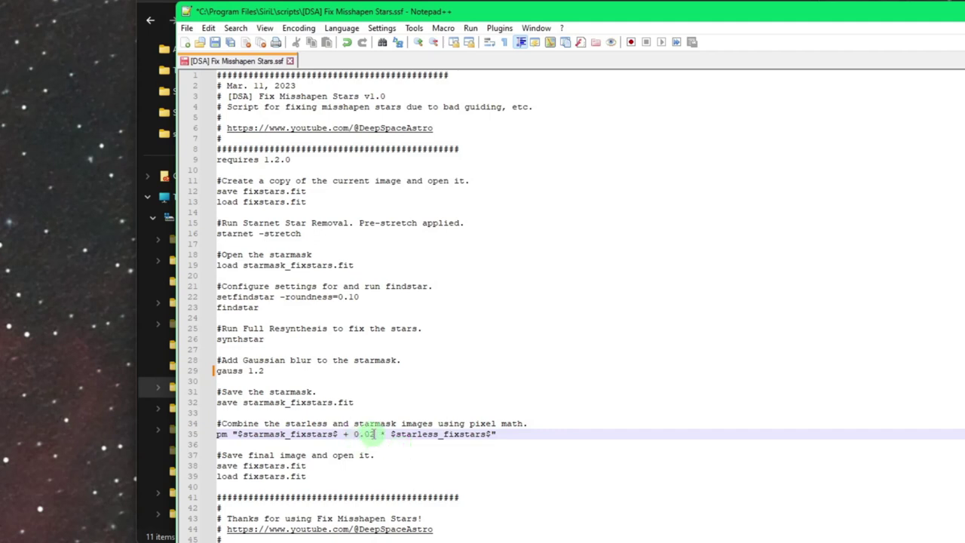
pyautogui.tripleClick(218, 434)
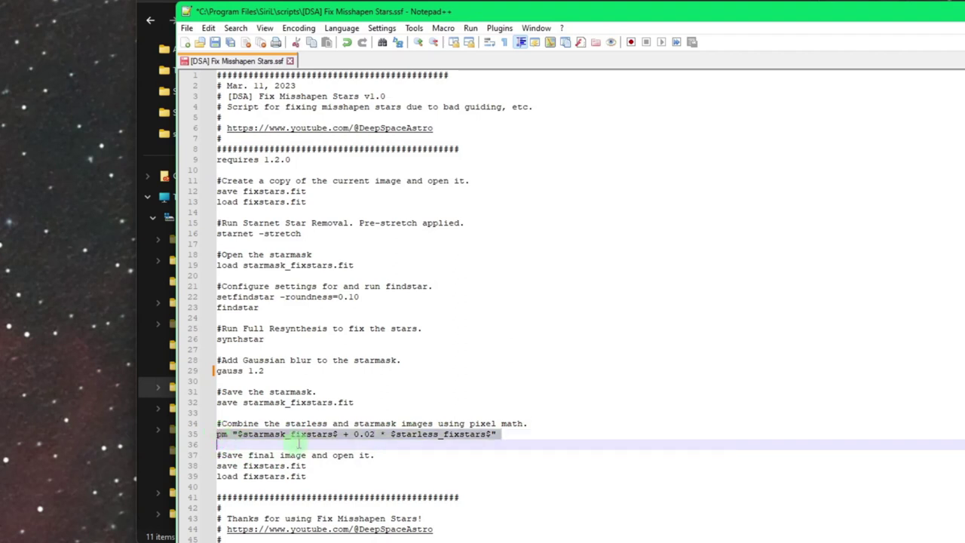
pyautogui.click(534, 436)
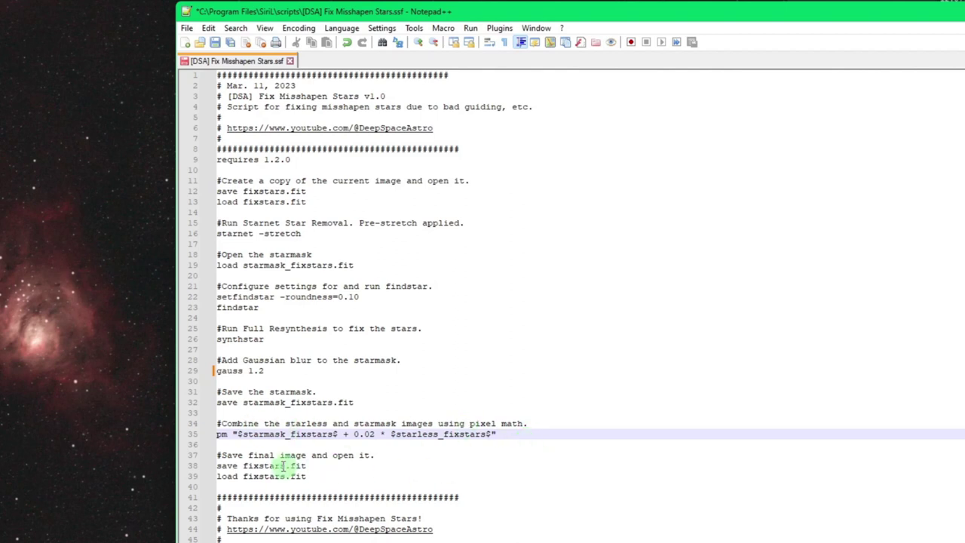
pyautogui.click(313, 466)
pyautogui.click(332, 477)
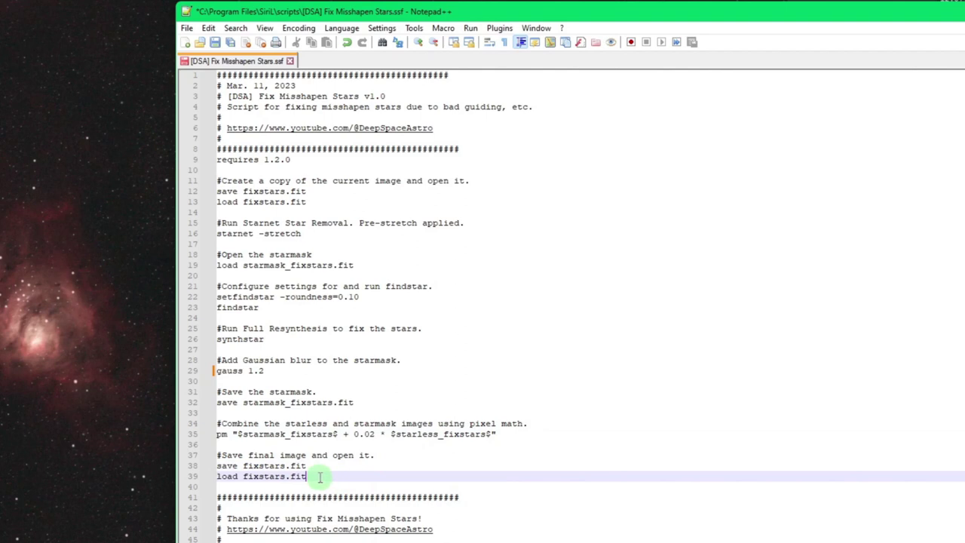
pyautogui.moveTo(317, 477); pyautogui.dragTo(200, 478)
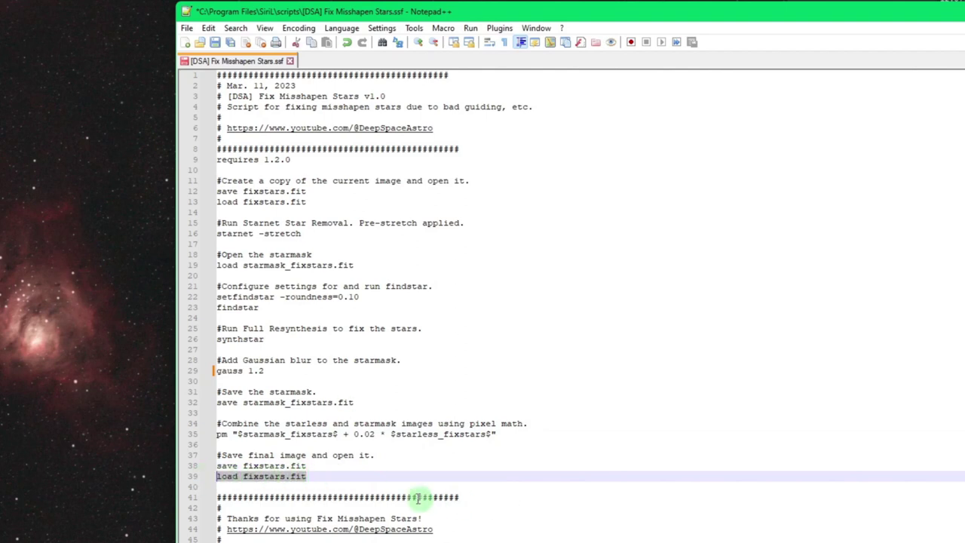